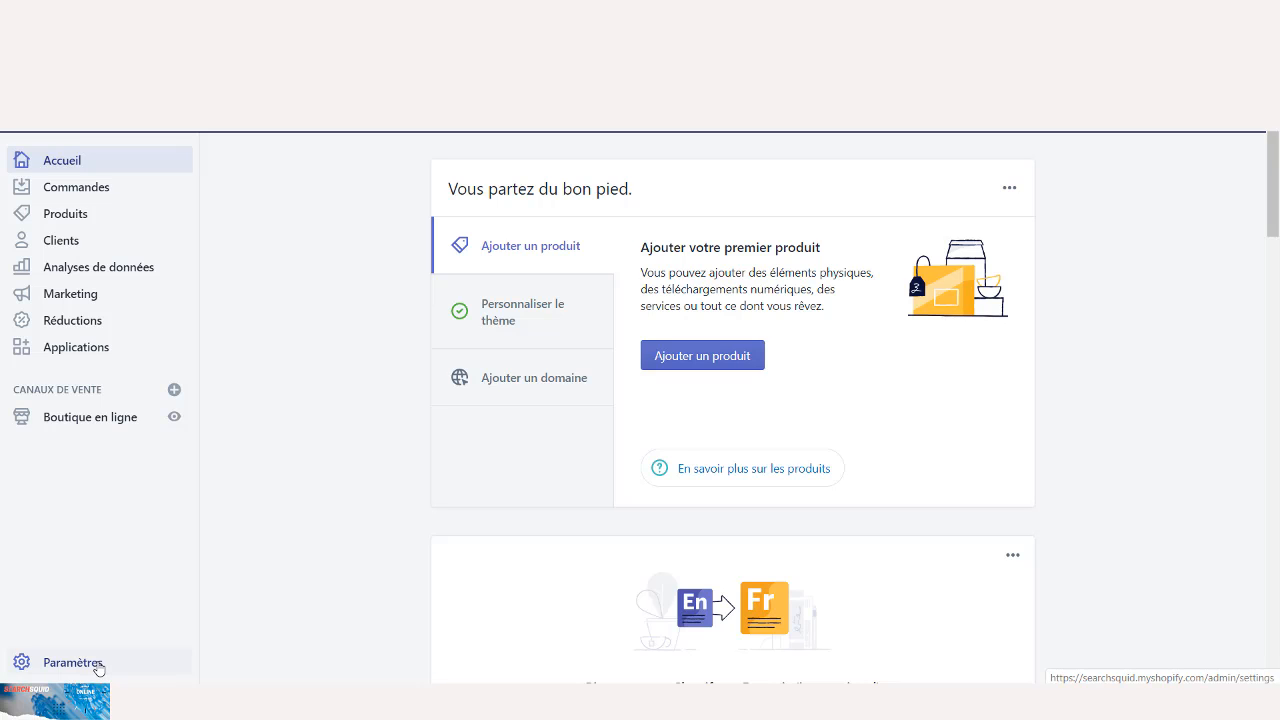
Open the store's payment service provider settings (Fournisseurs de services de paiement)
click(97, 666)
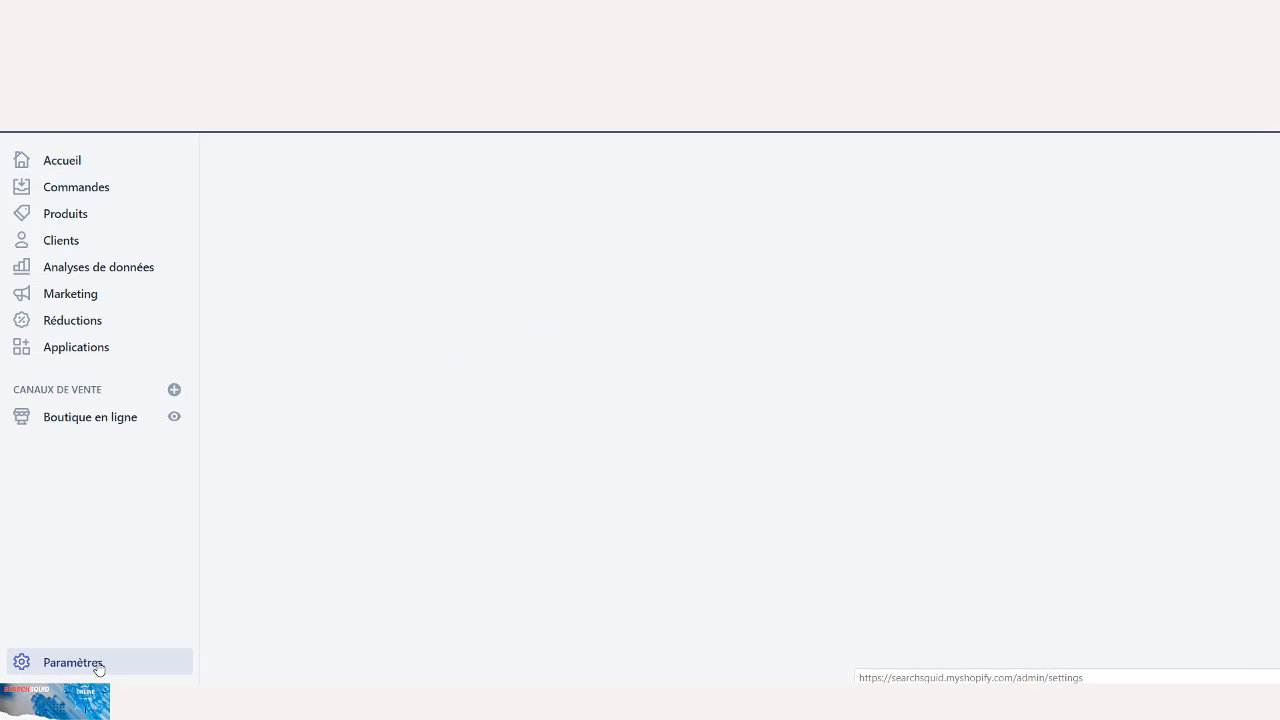
scroll(509, 206, down, 2)
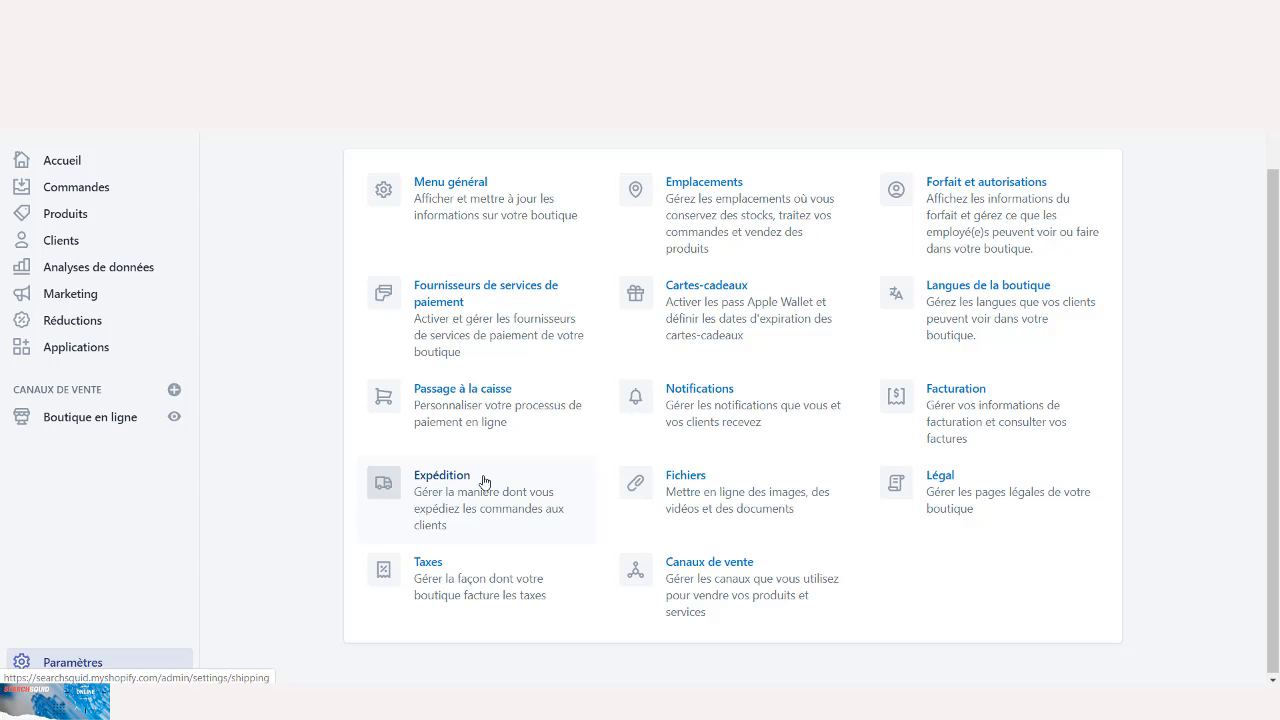
click(513, 313)
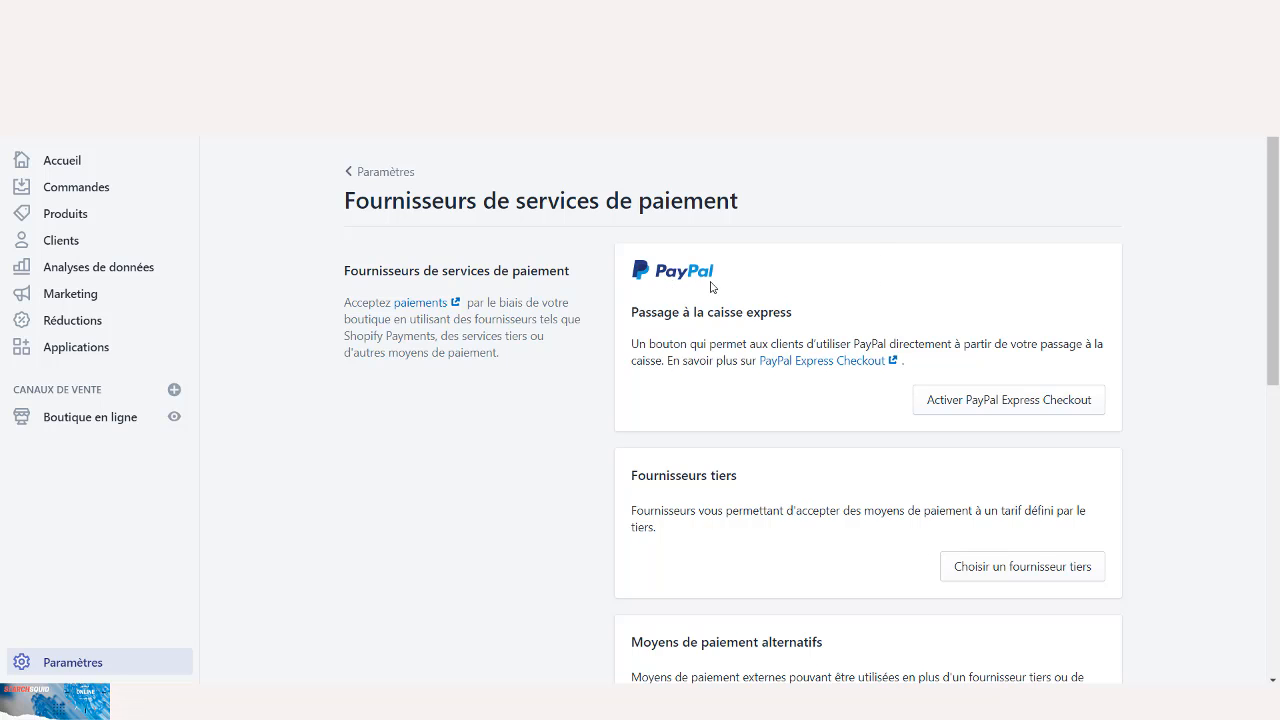
Open the list of third-party payment providers and examine which providers and card types it offers and their availability in the store's country
scroll(711, 285, down, 3)
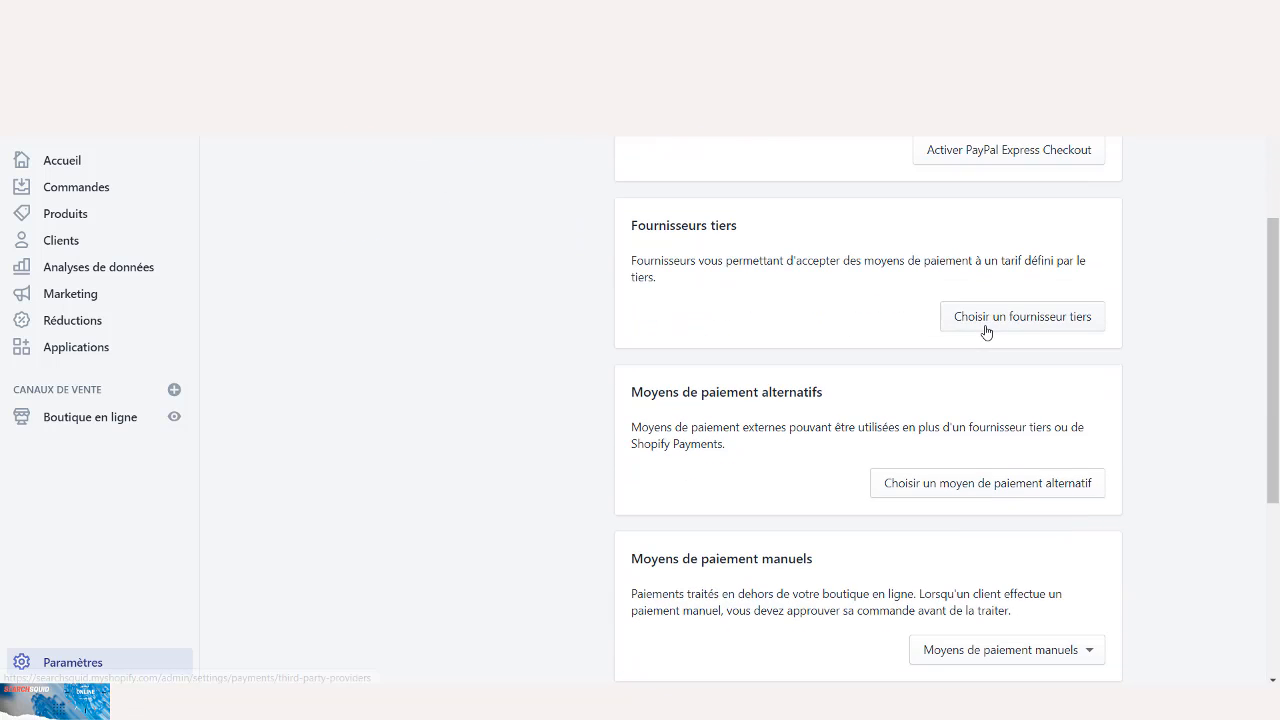
click(986, 330)
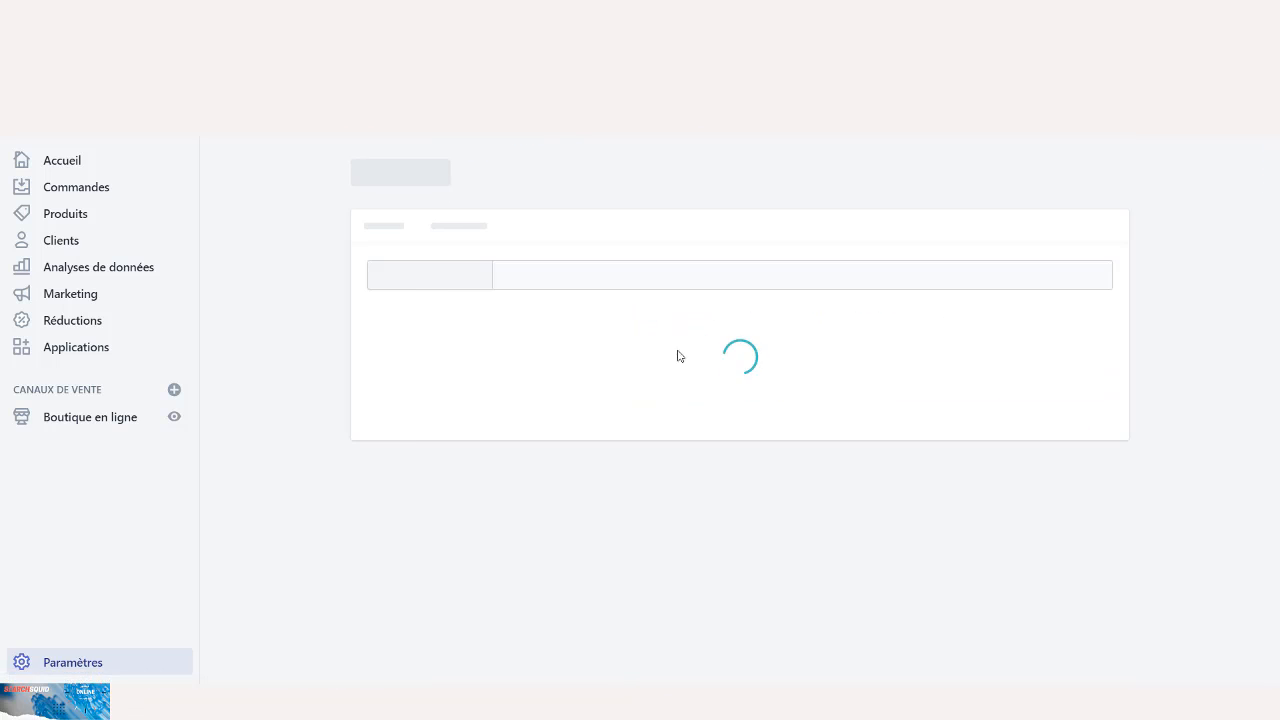
scroll(641, 353, down, 5)
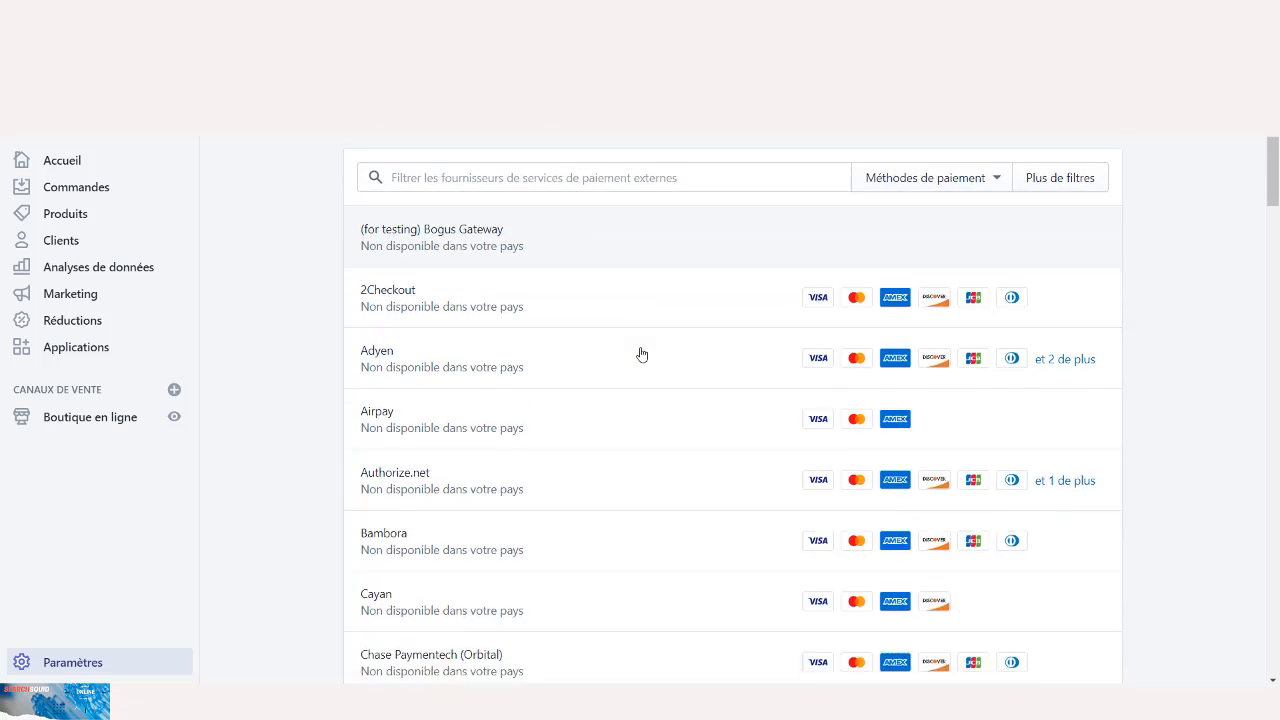
scroll(641, 353, down, 2)
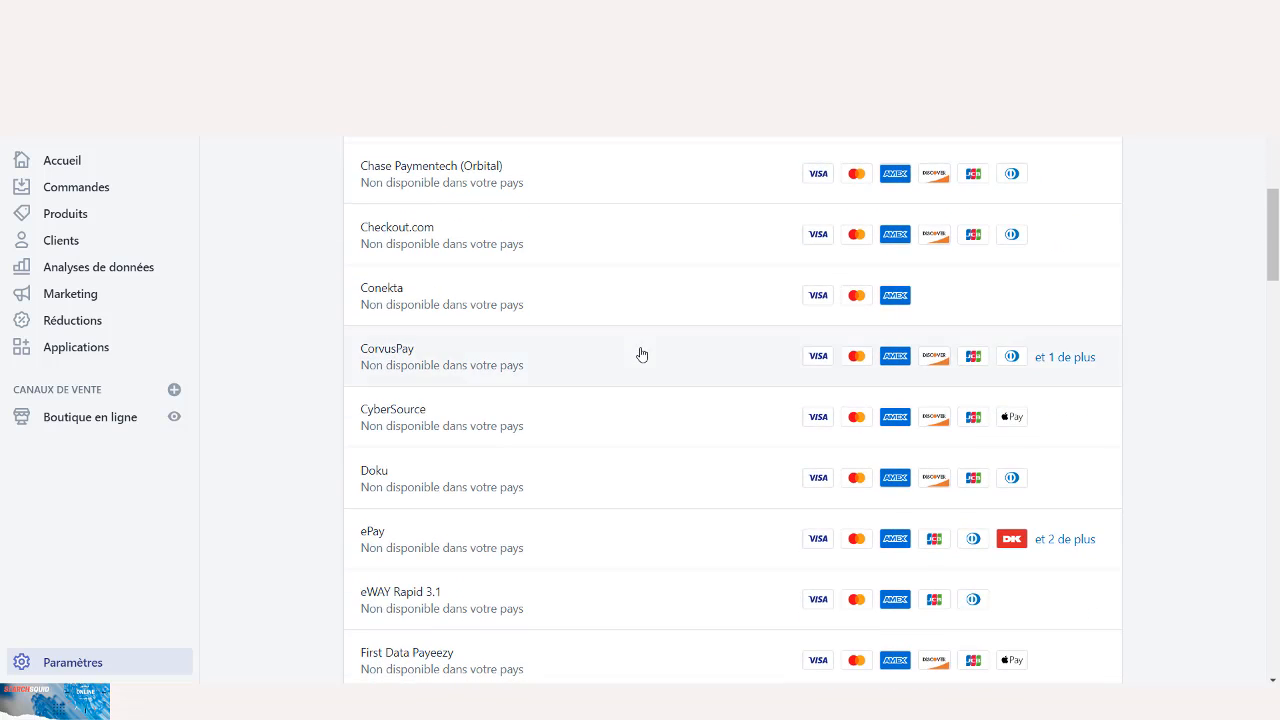
scroll(641, 353, down, 6)
scroll(641, 353, down, 6)
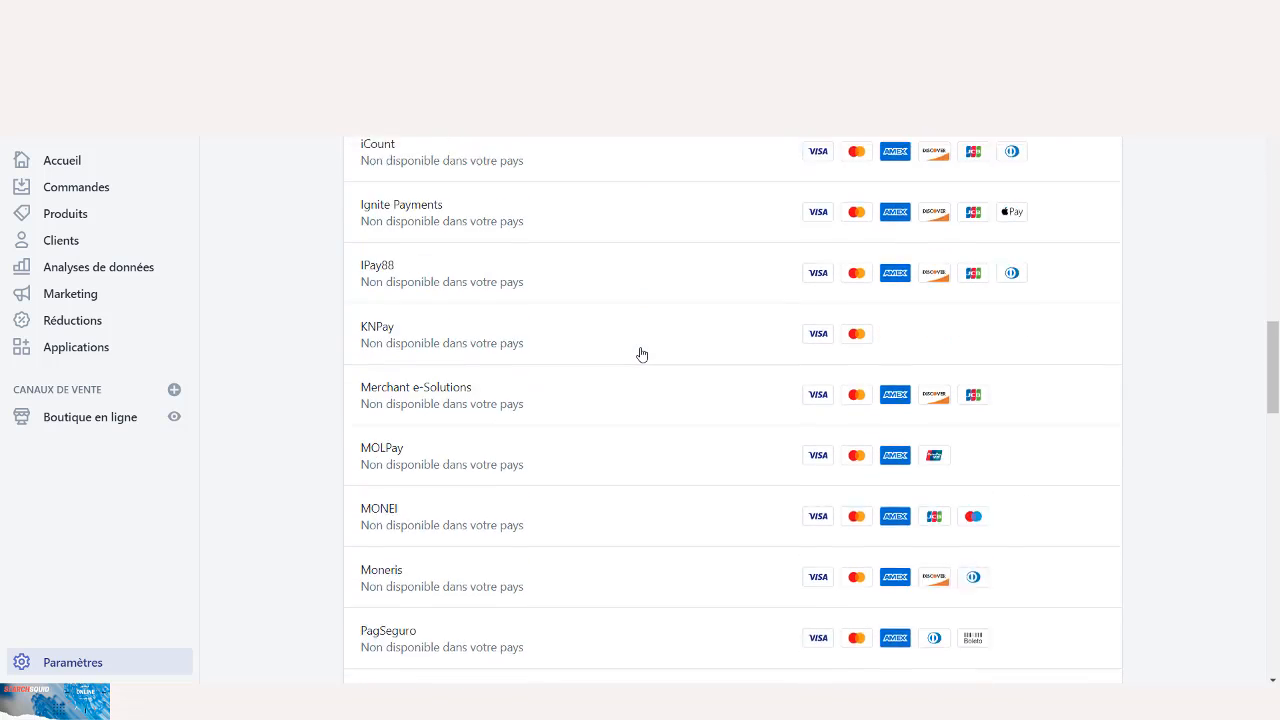
scroll(641, 353, down, 2)
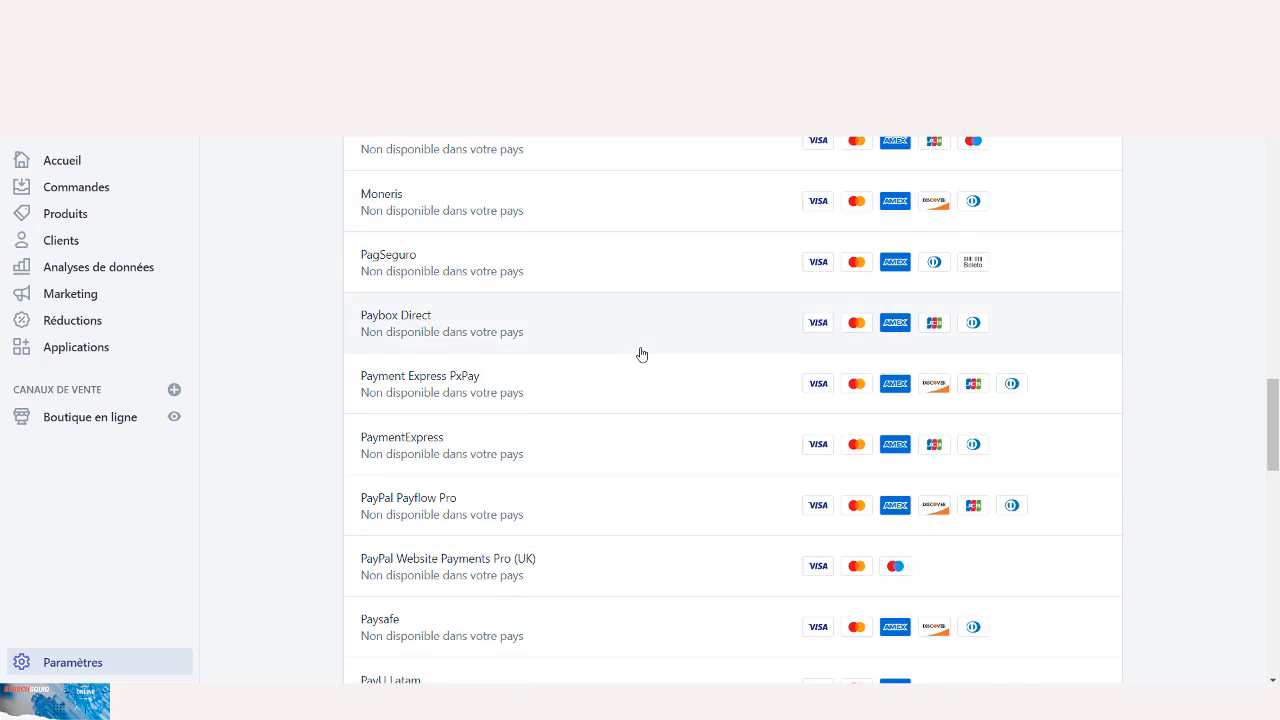
scroll(641, 353, up, 5)
scroll(641, 353, up, 9)
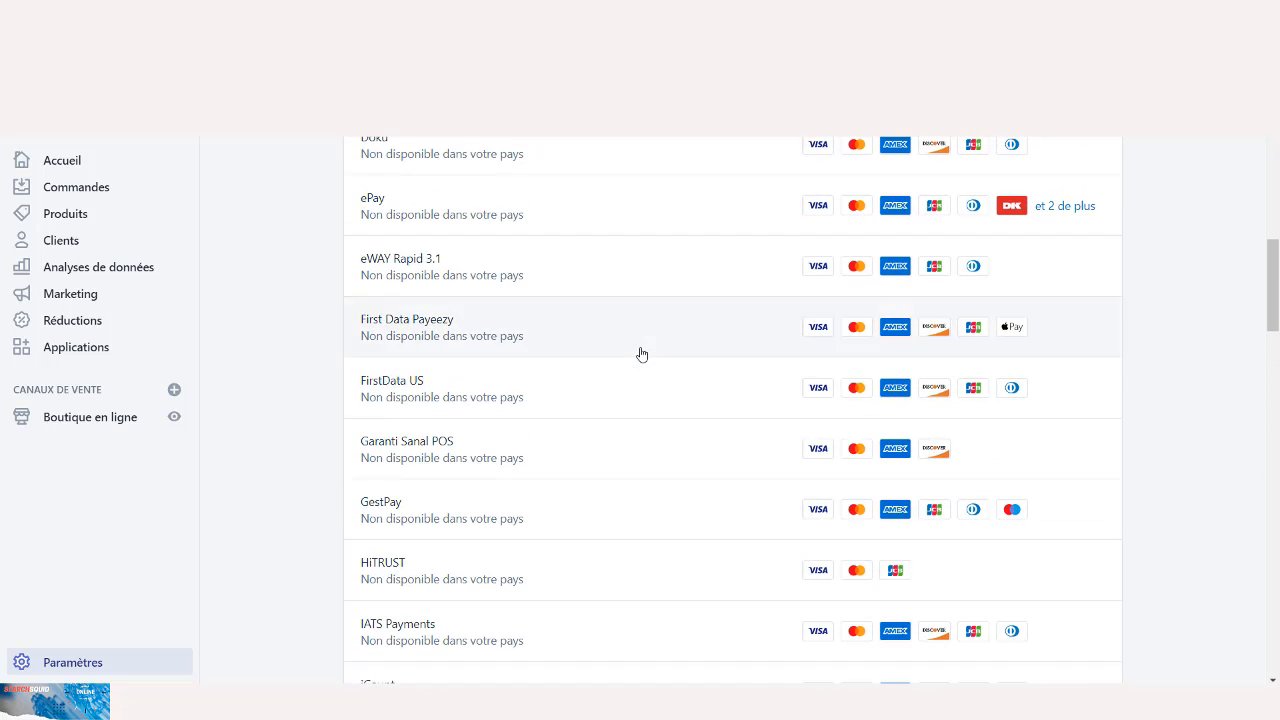
scroll(641, 354, up, 6)
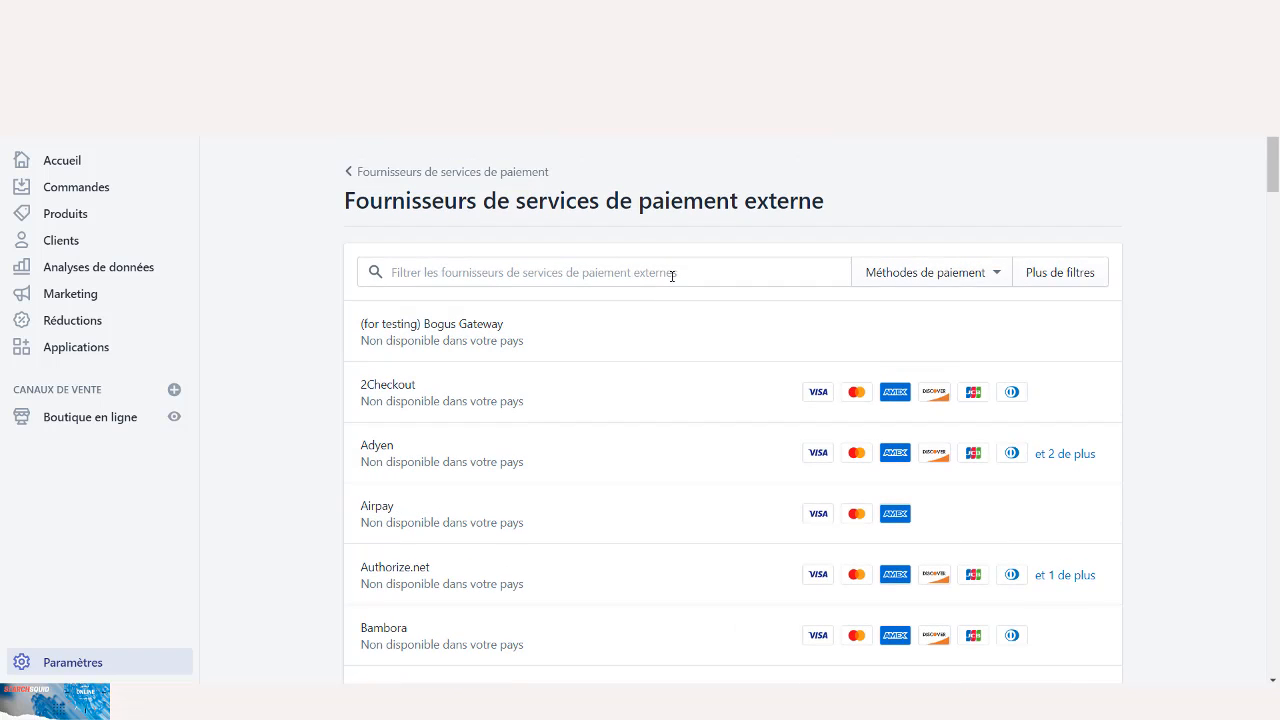
Check the Stripe entry in the third-party provider list and look back through the other providers
scroll(564, 412, down, 20)
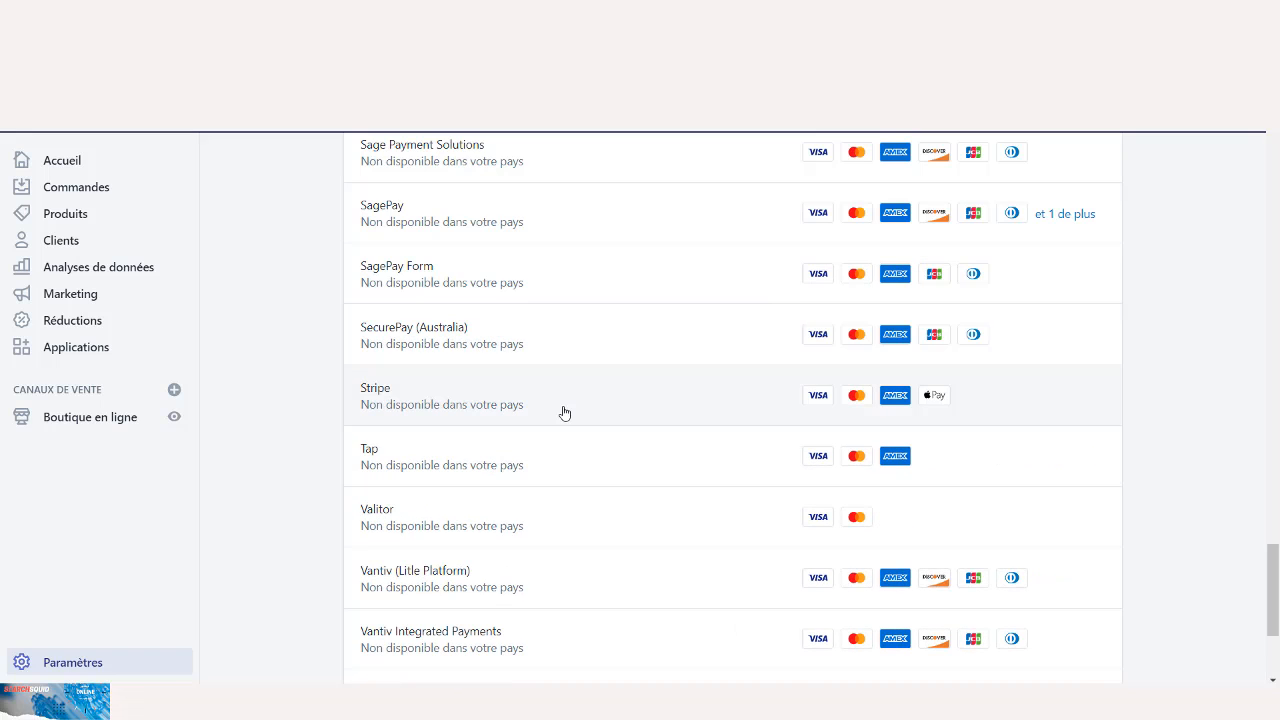
click(564, 412)
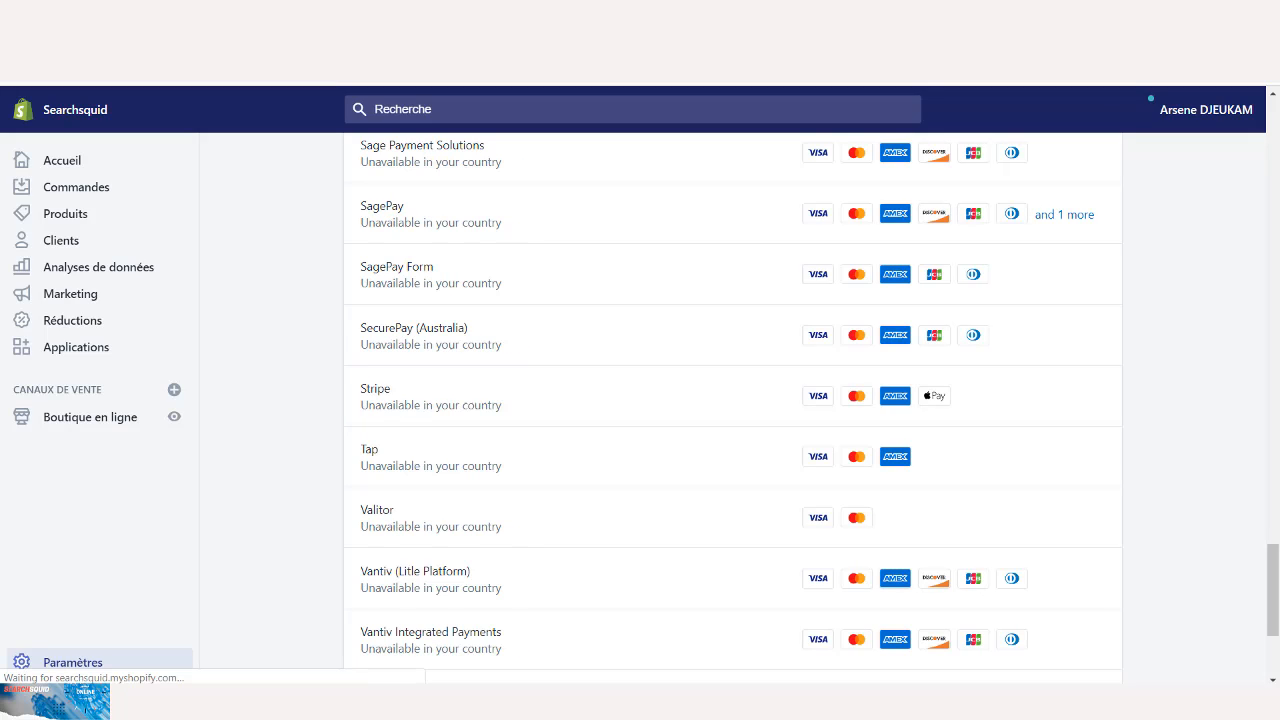
scroll(511, 317, up, 3)
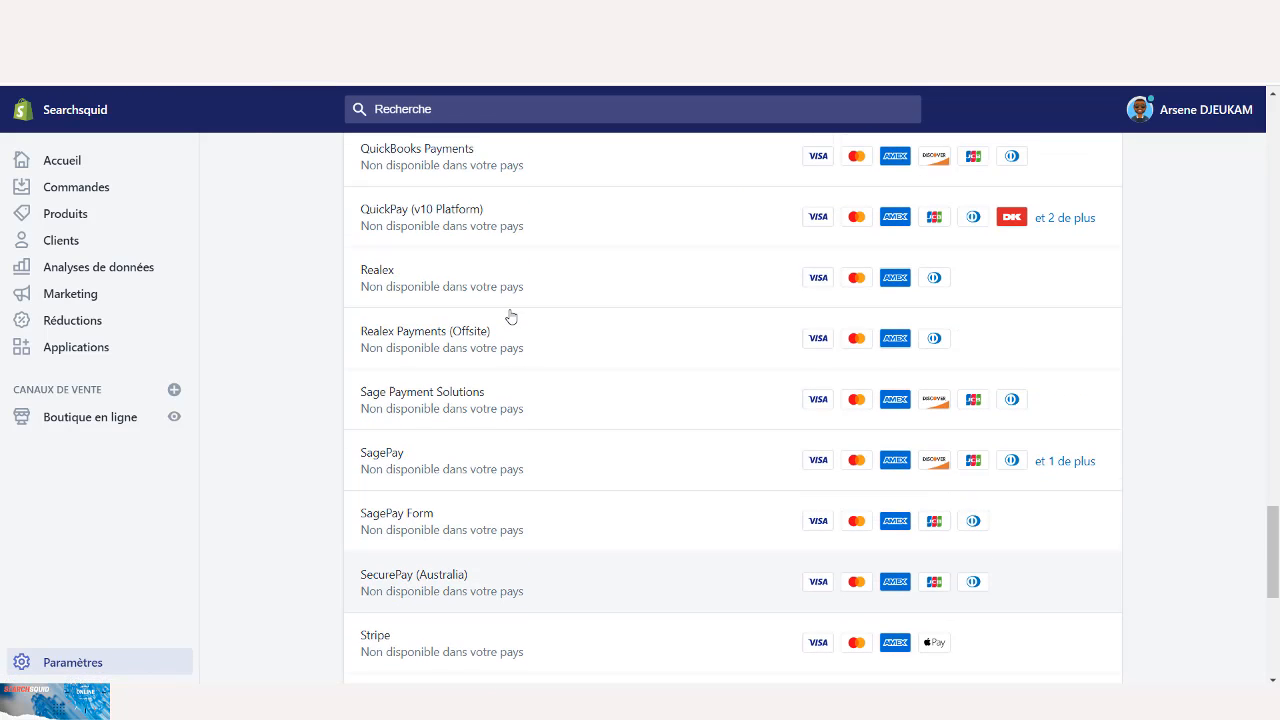
scroll(511, 317, up, 5)
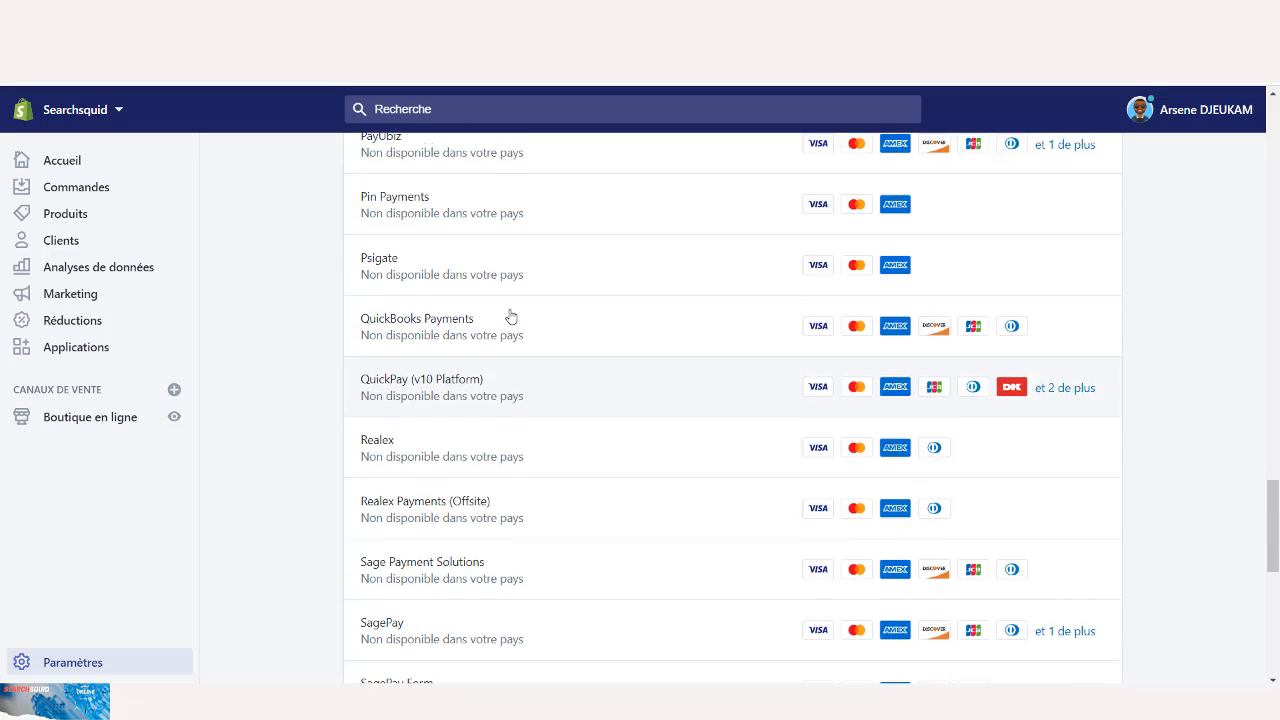
scroll(511, 317, up, 20)
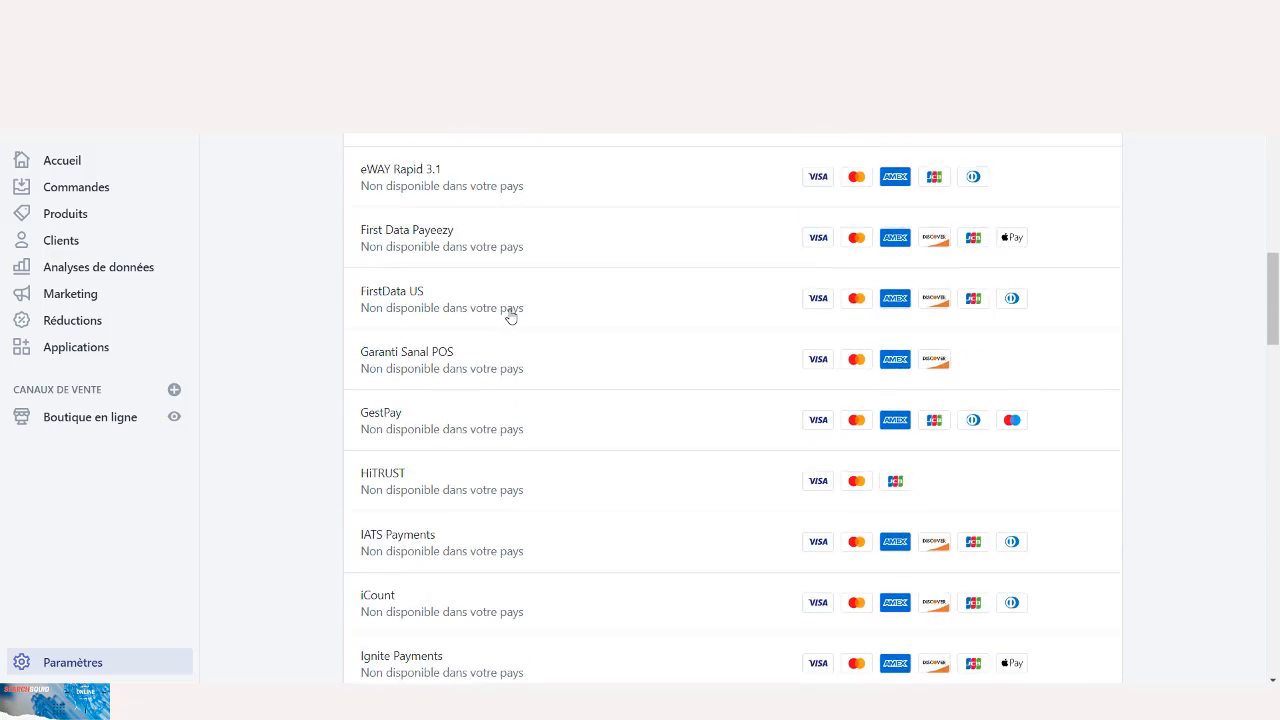
scroll(511, 317, up, 10)
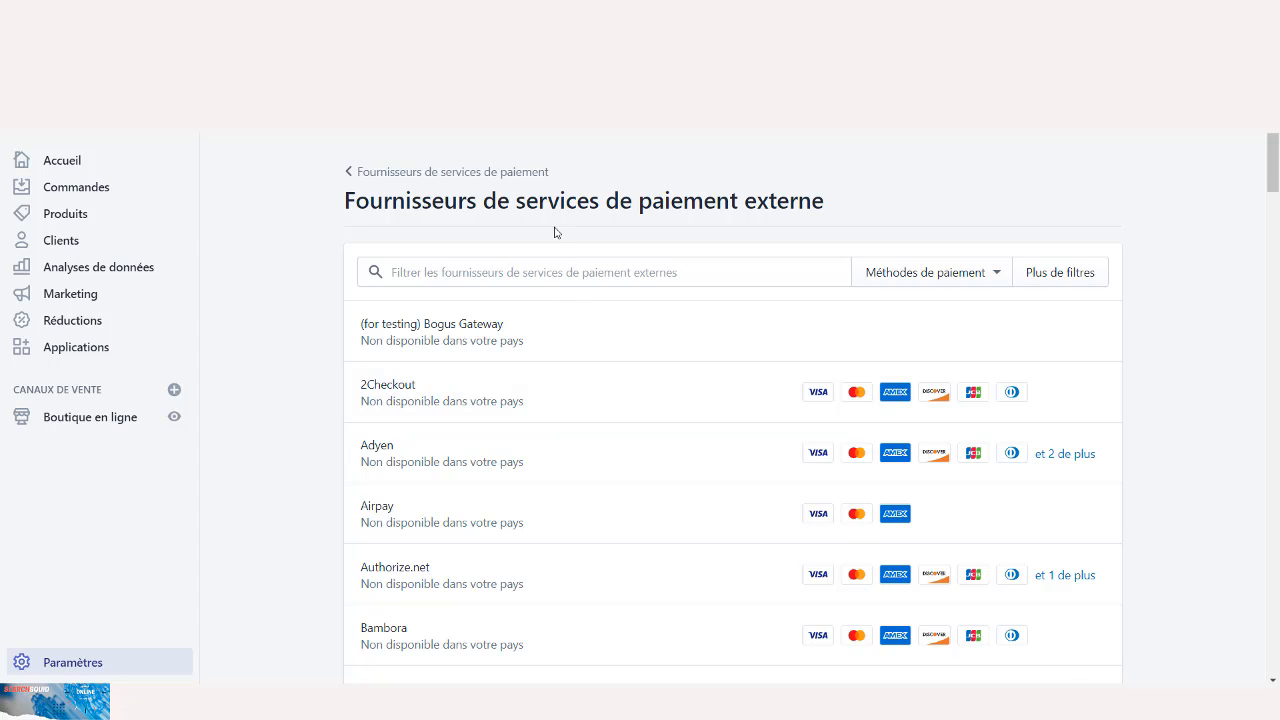
Go back to the payment provider settings, view the list of alternative payment providers, and return
click(460, 182)
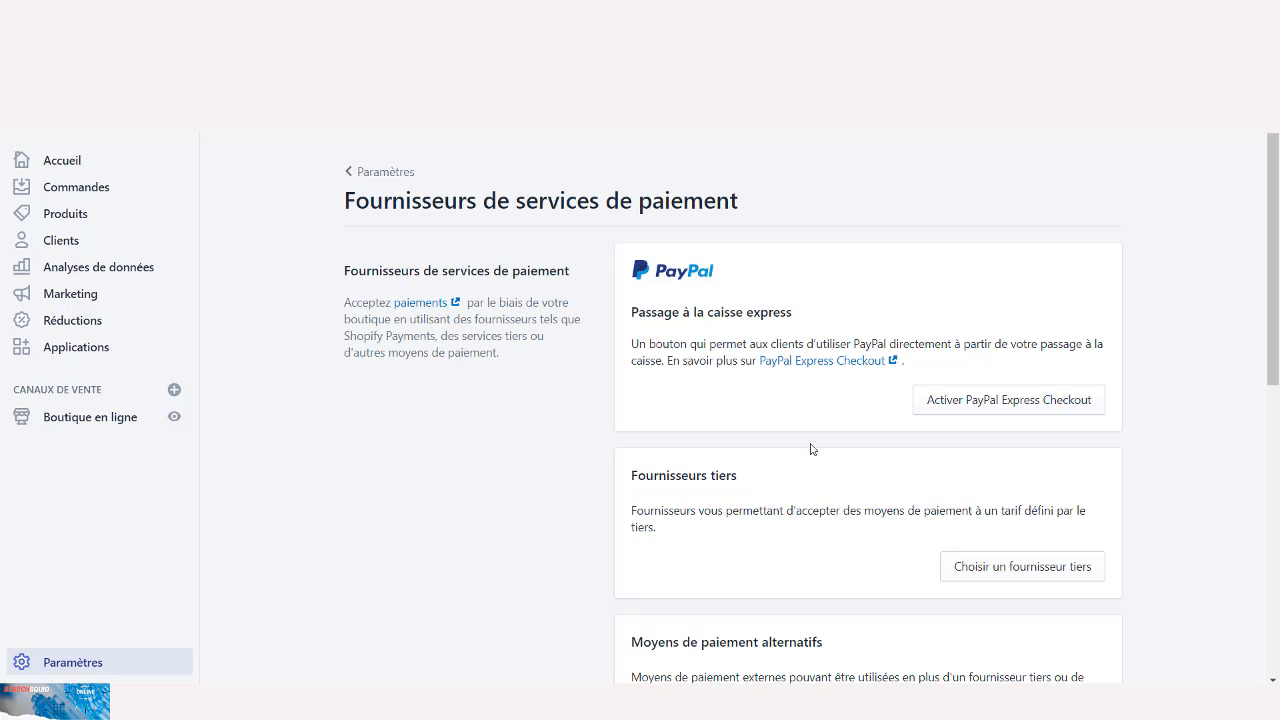
scroll(809, 449, down, 3)
scroll(815, 433, down, 2)
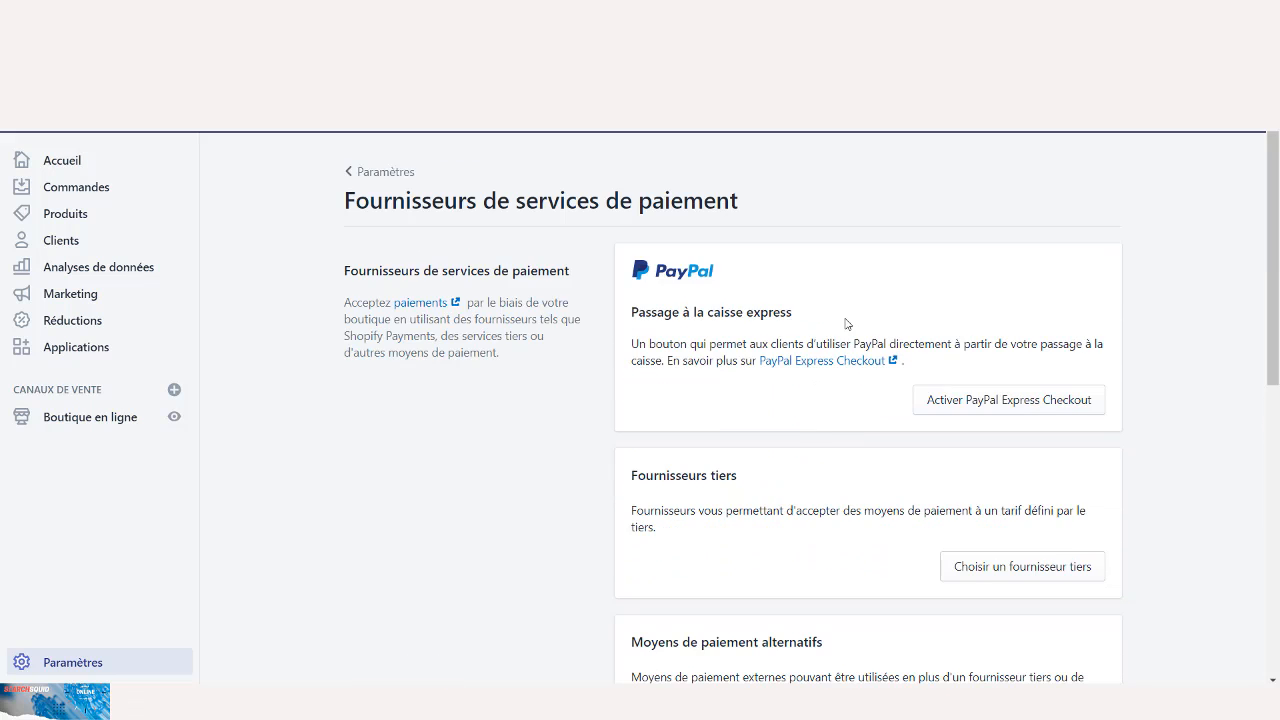
scroll(845, 323, down, 5)
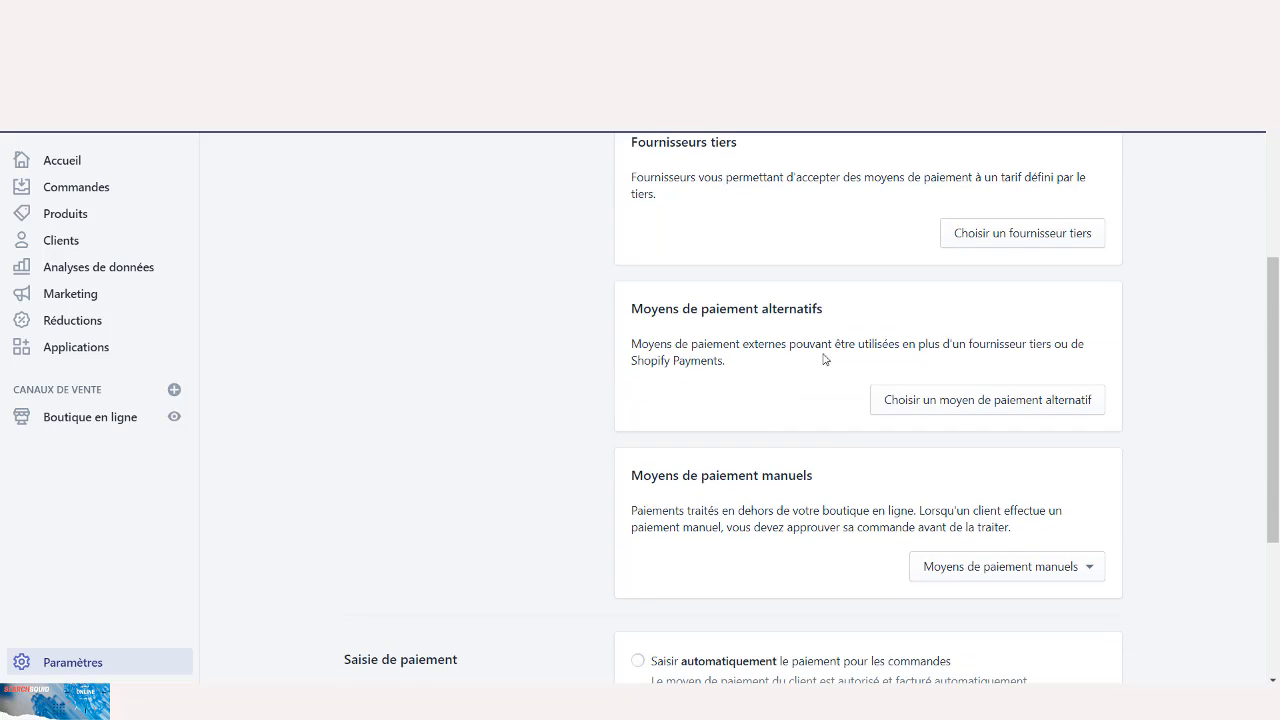
click(960, 409)
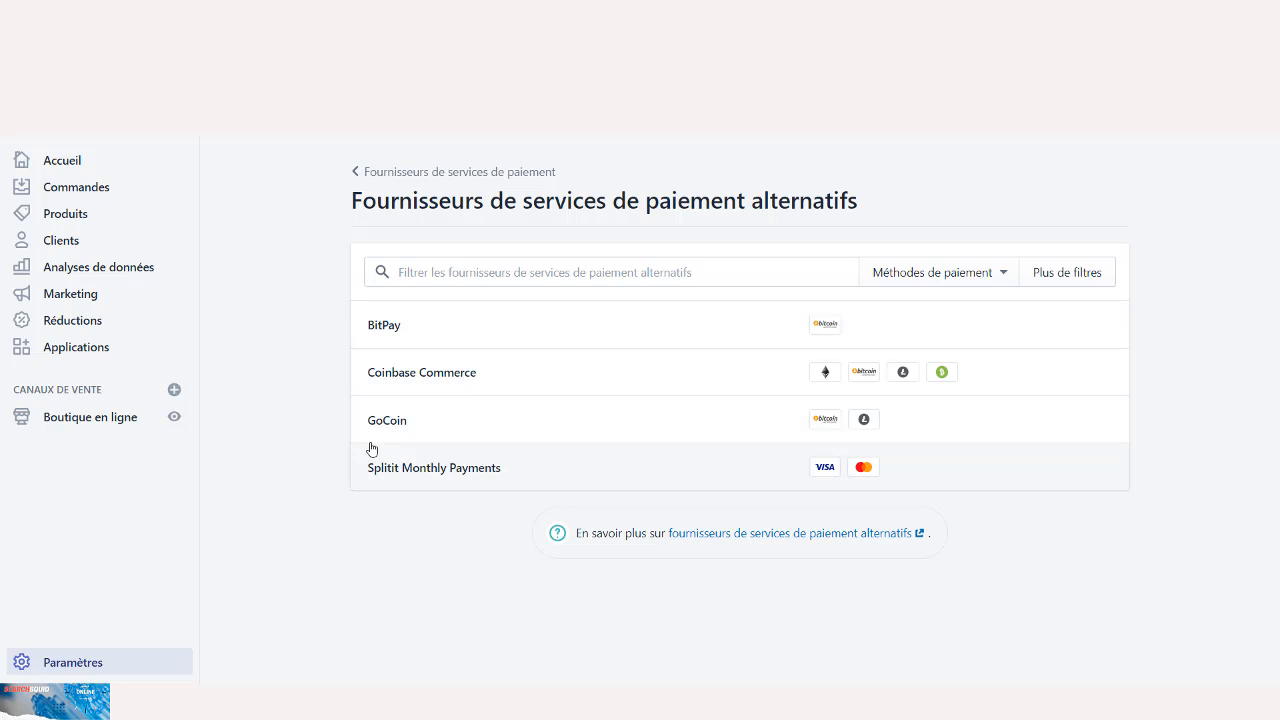
click(400, 171)
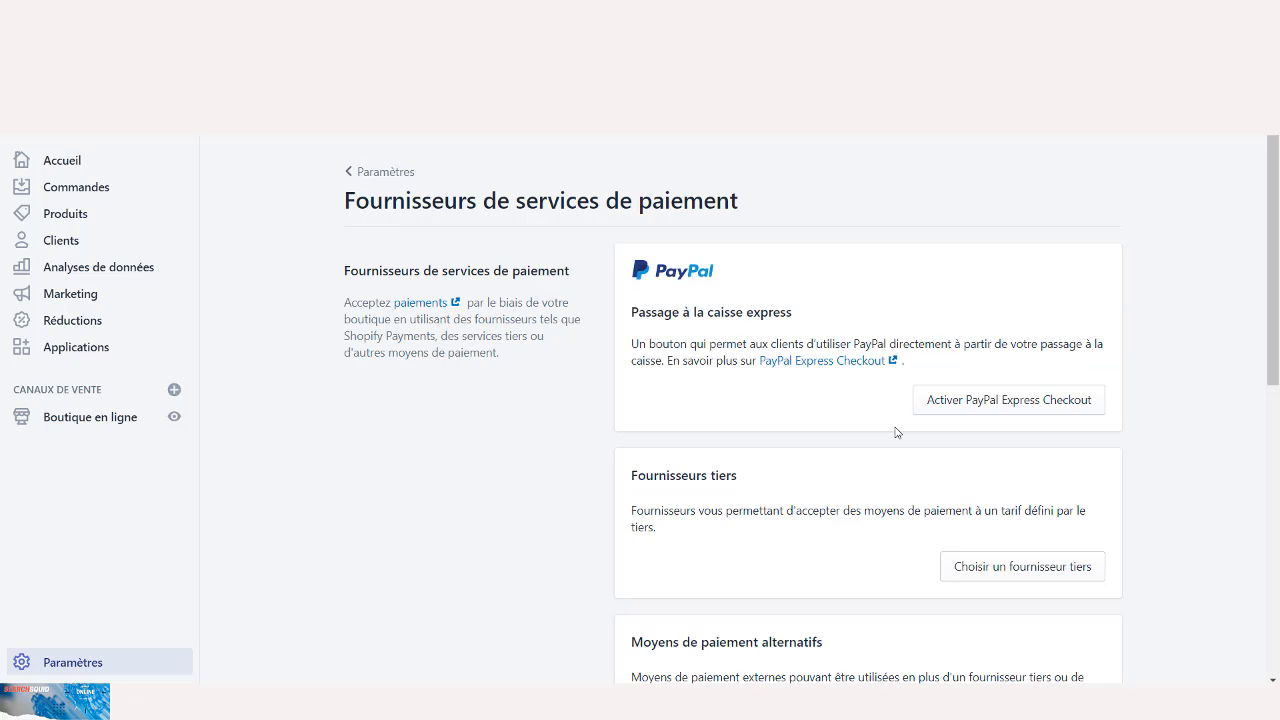
Review the payment provider sections and view the available manual payment methods without choosing one
scroll(897, 432, down, 2)
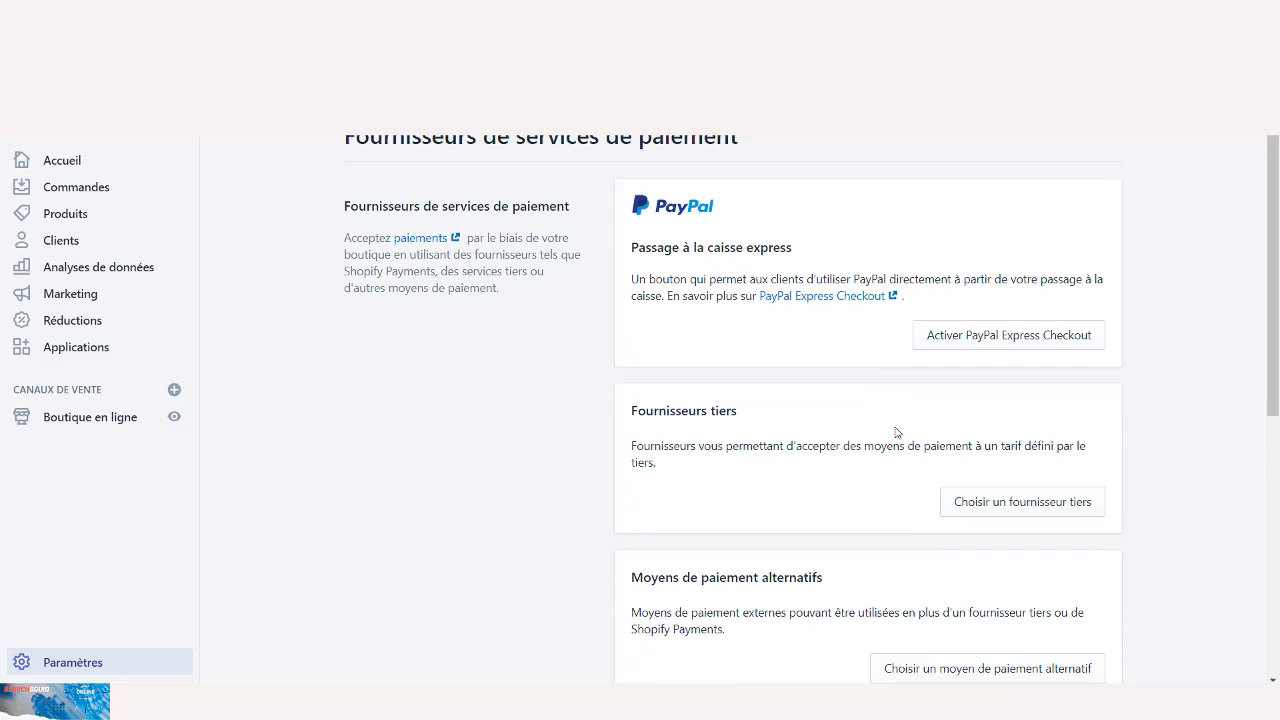
scroll(897, 432, up, 2)
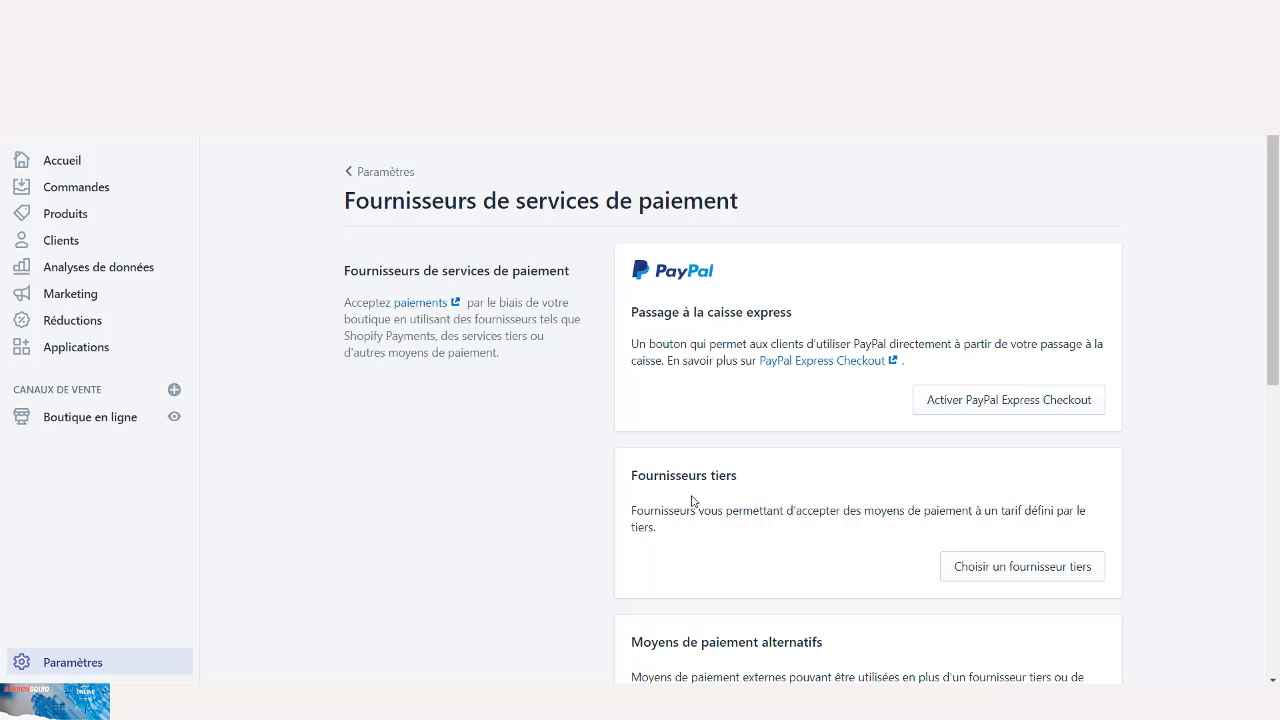
scroll(692, 500, down, 5)
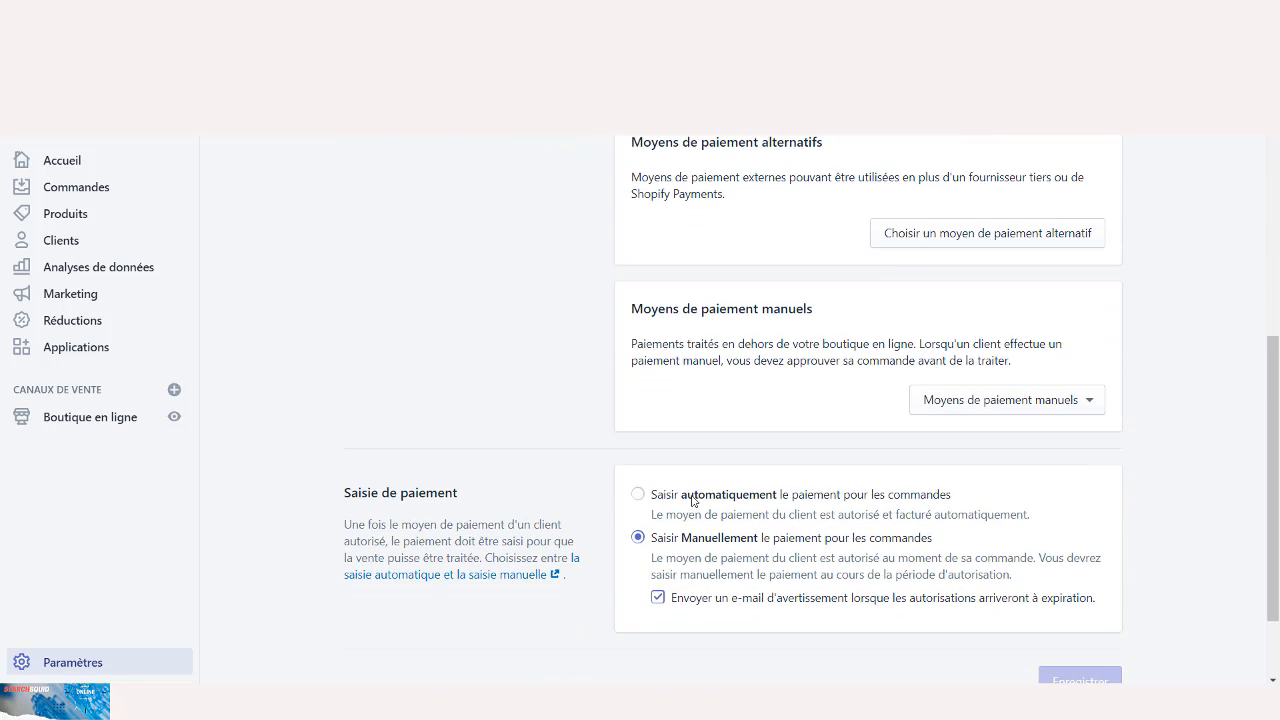
click(998, 402)
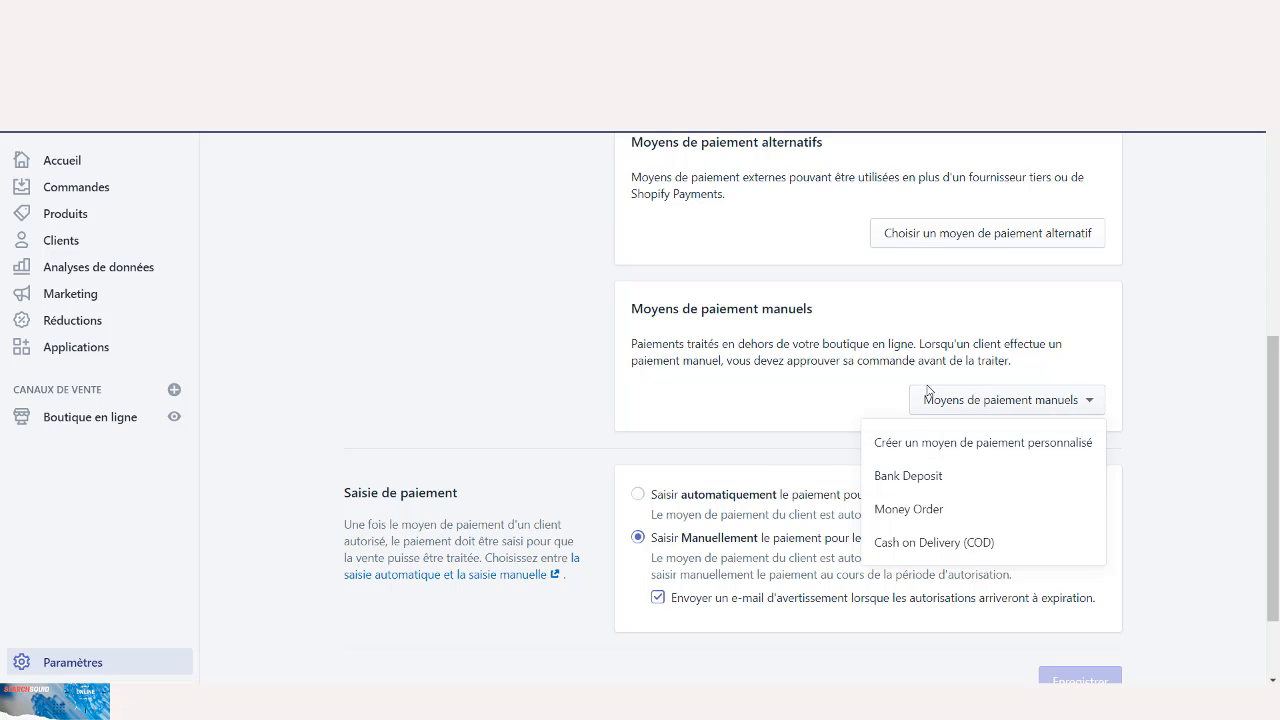
click(547, 438)
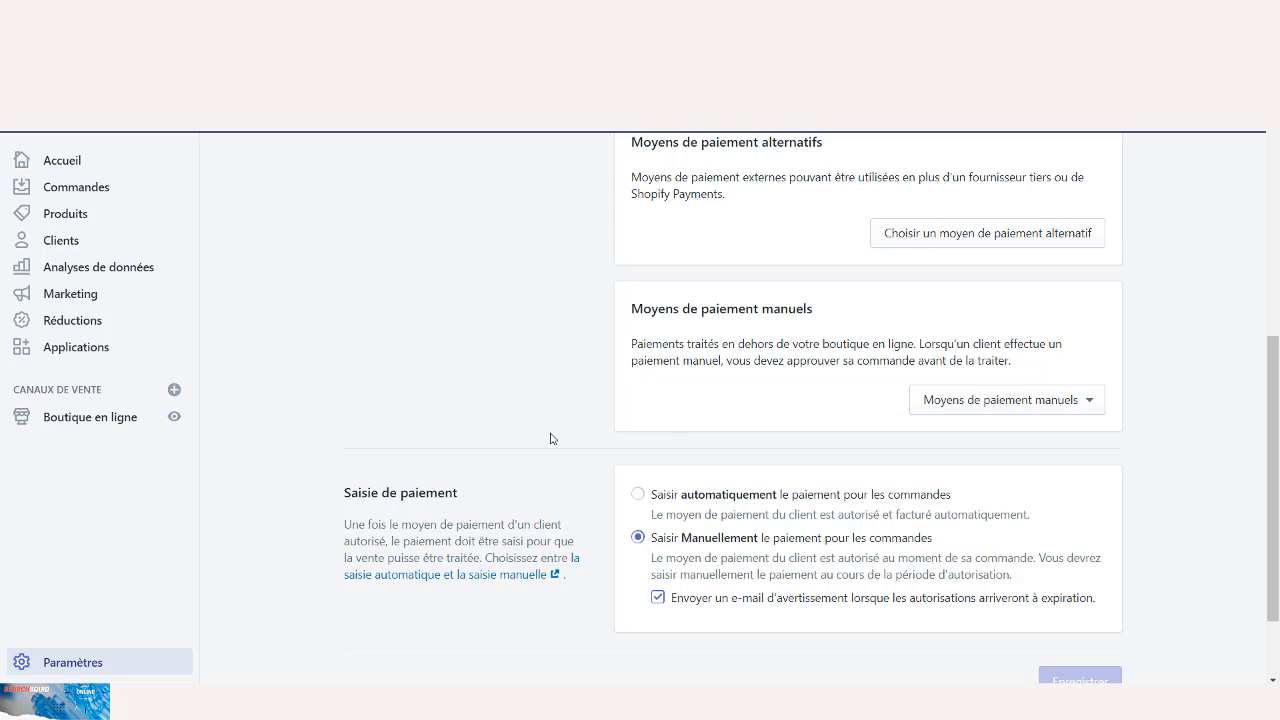
Set order payments to be captured automatically and save the payment settings
scroll(550, 438, down, 1)
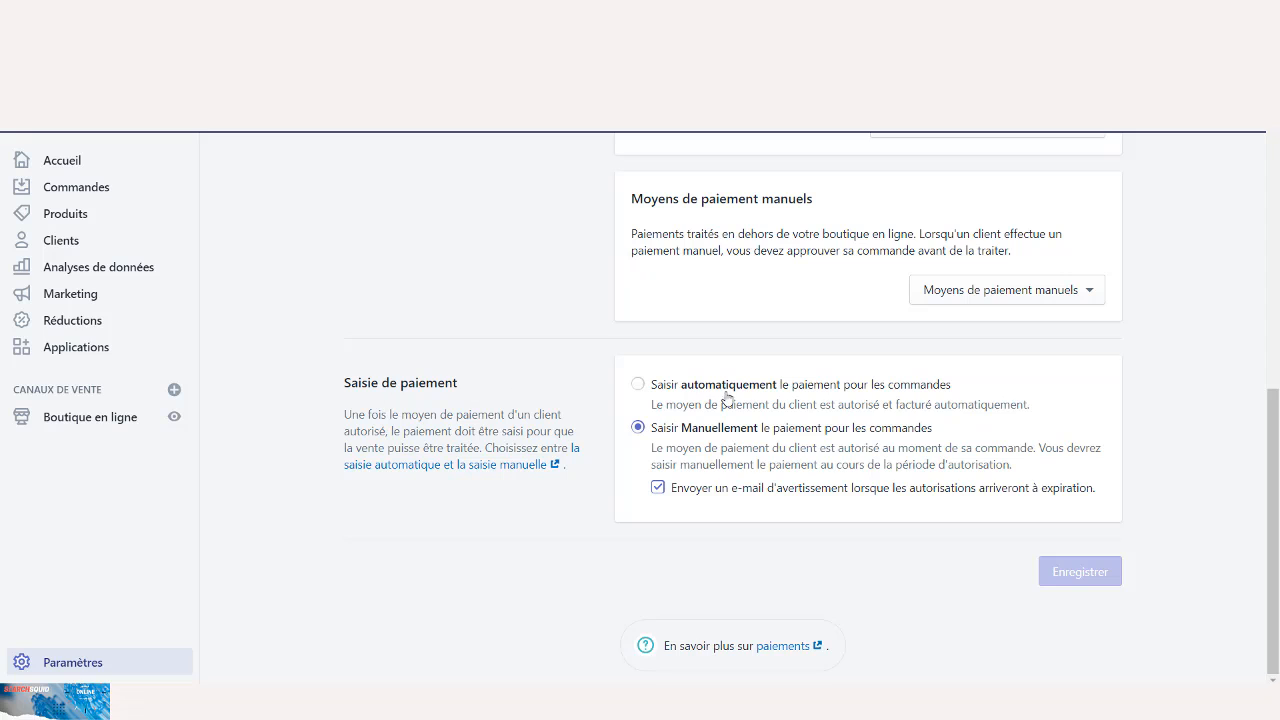
click(637, 385)
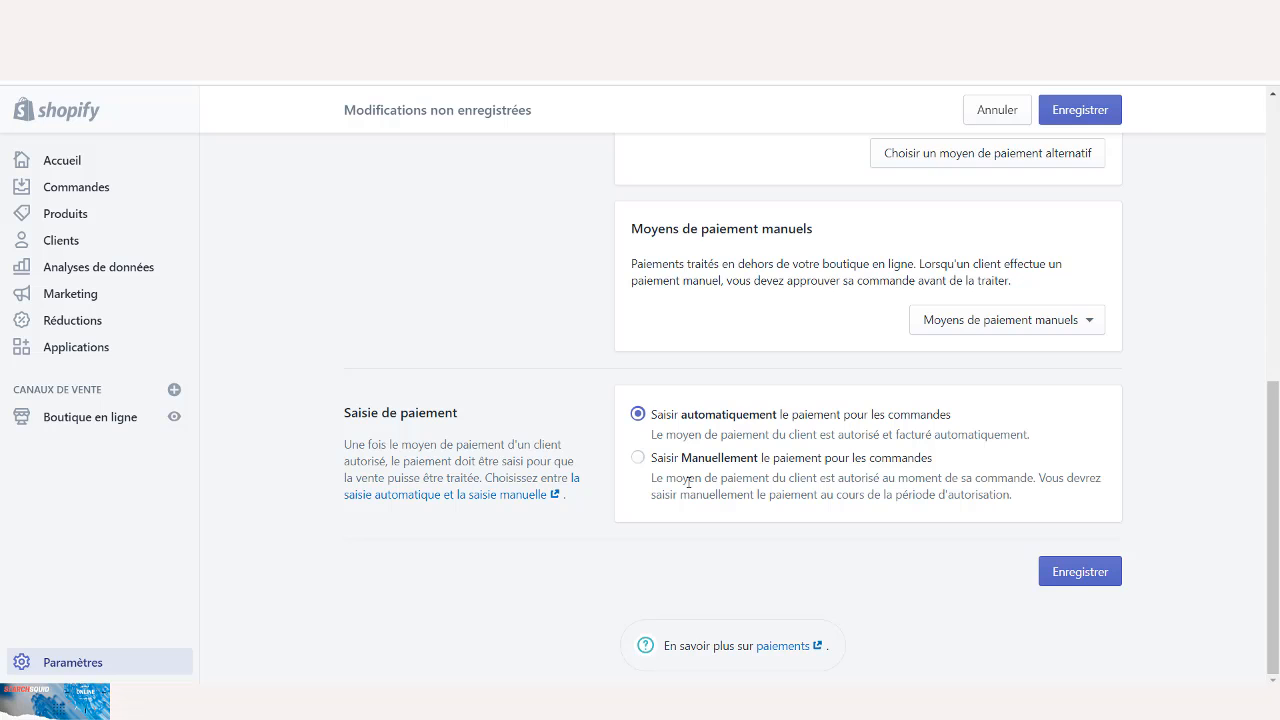
scroll(688, 477, up, 6)
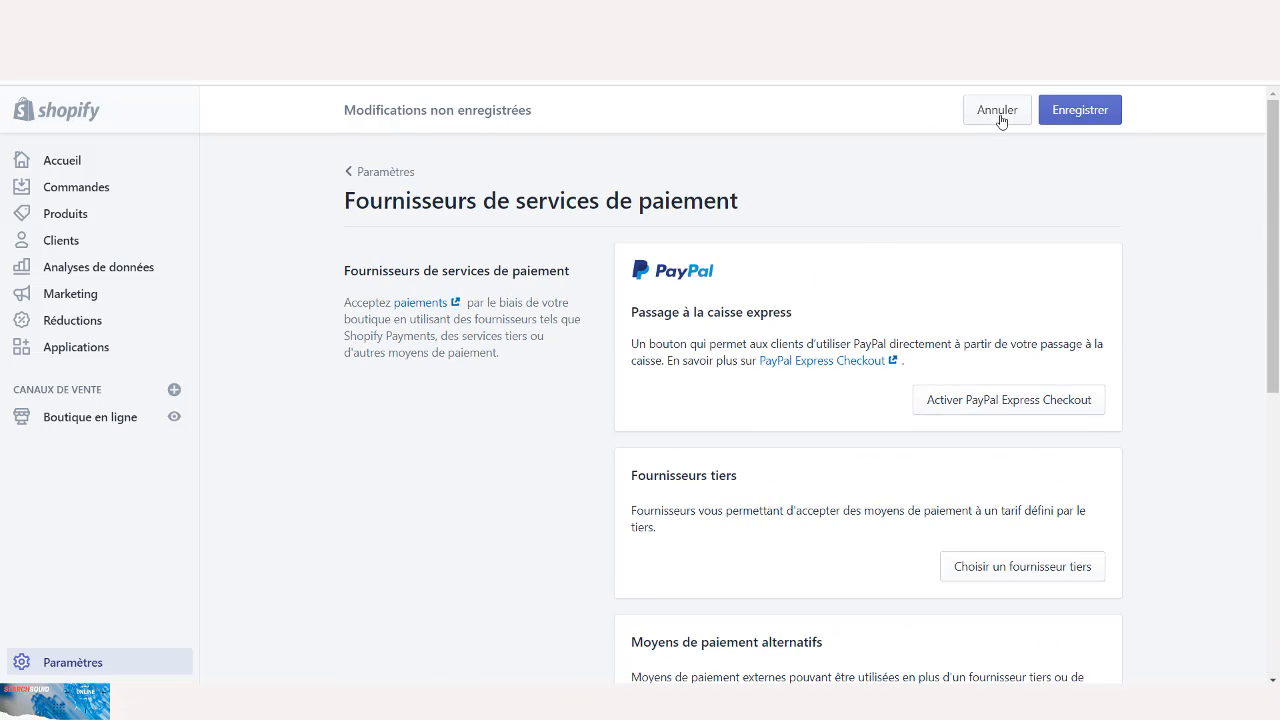
click(997, 110)
click(690, 433)
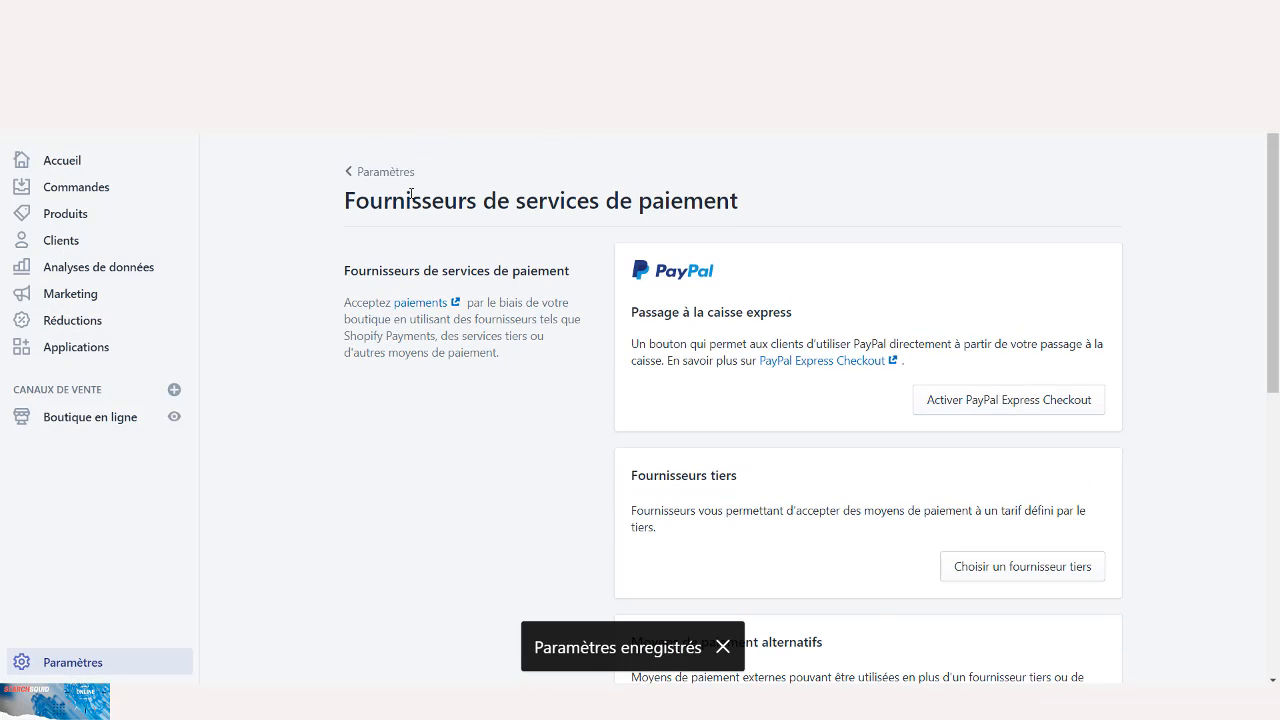
Open the store's shipping settings (Expédition) and start creating a new shipping profile
click(390, 172)
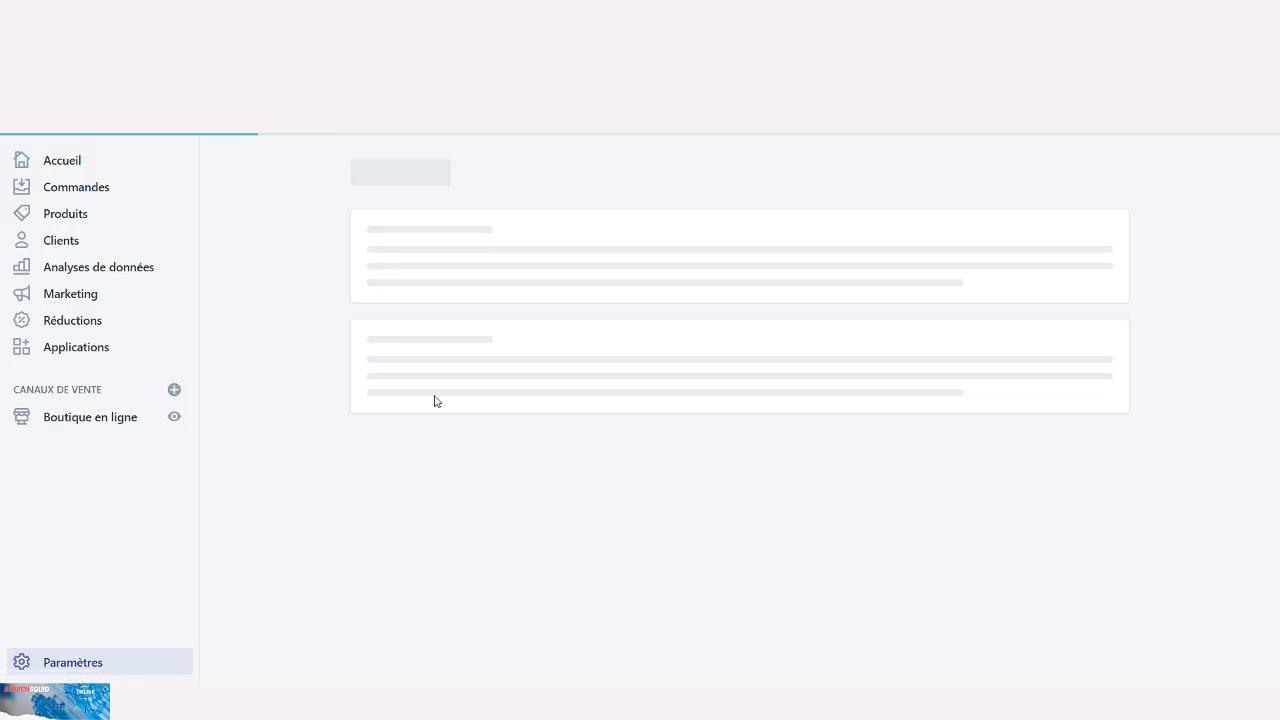
scroll(435, 401, down, 1)
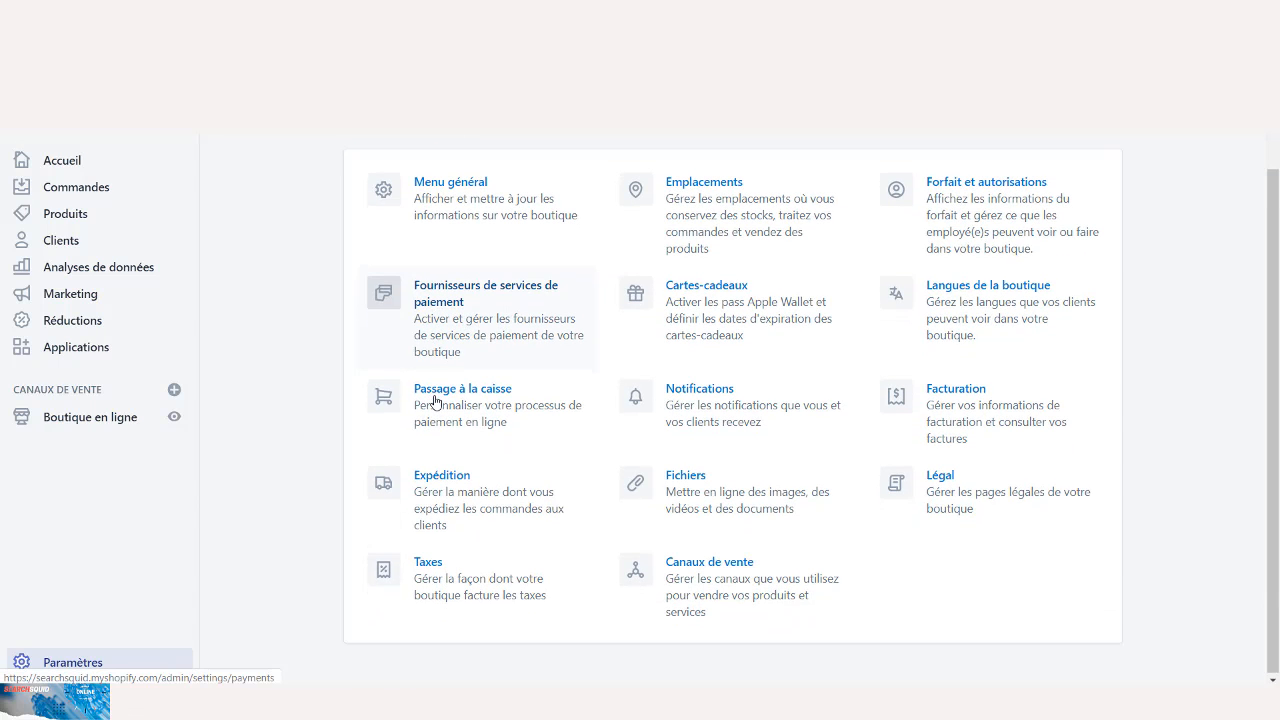
click(470, 502)
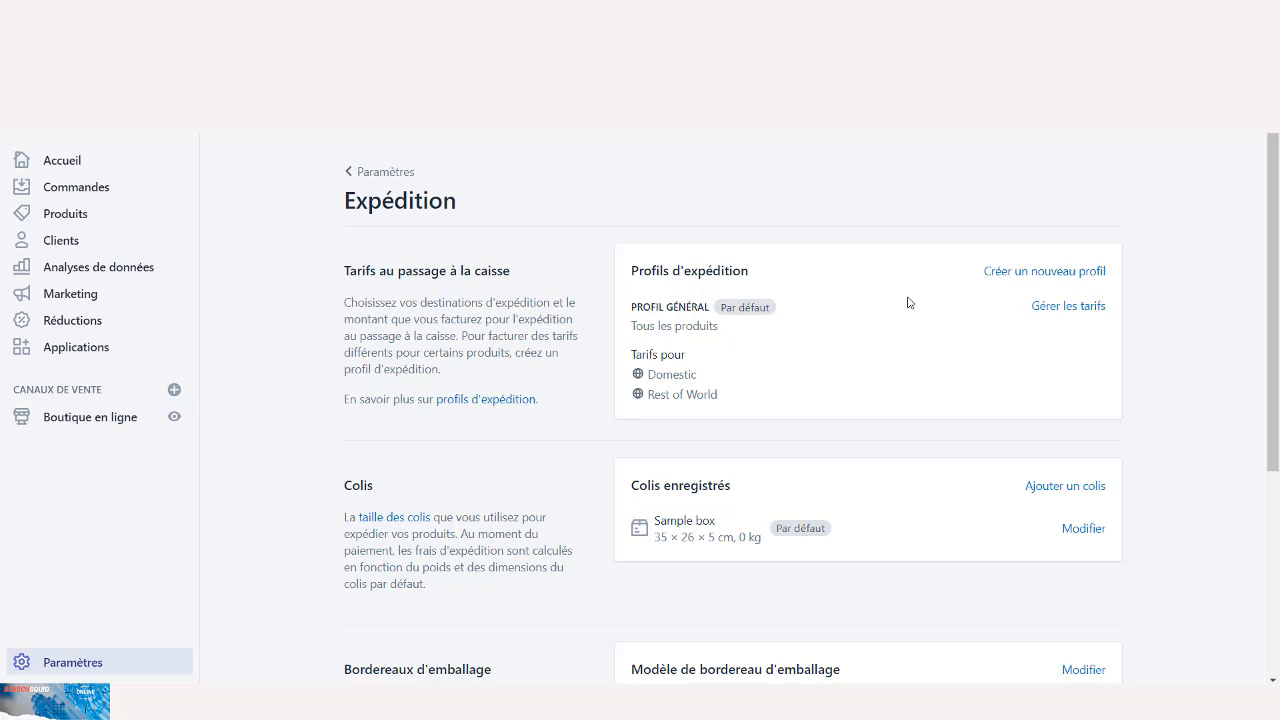
click(1016, 273)
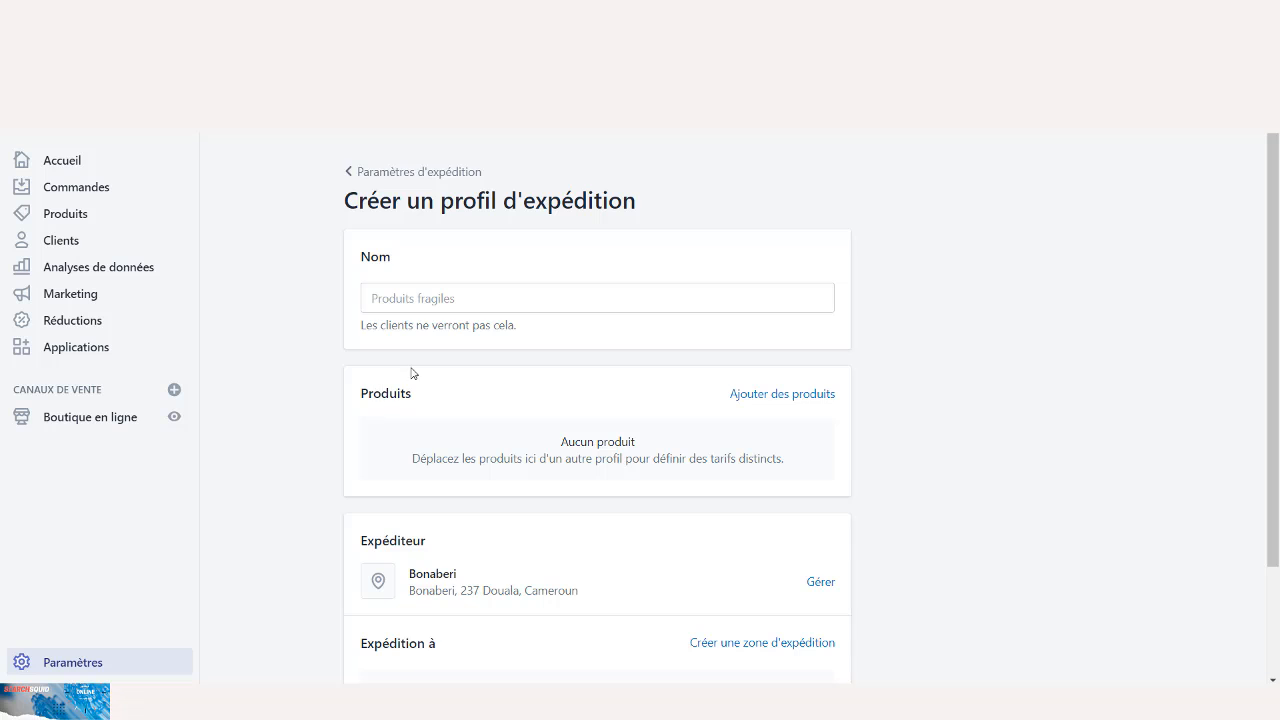
Name the new shipping profile "Fragile"
scroll(557, 343, down, 1)
scroll(557, 343, down, 2)
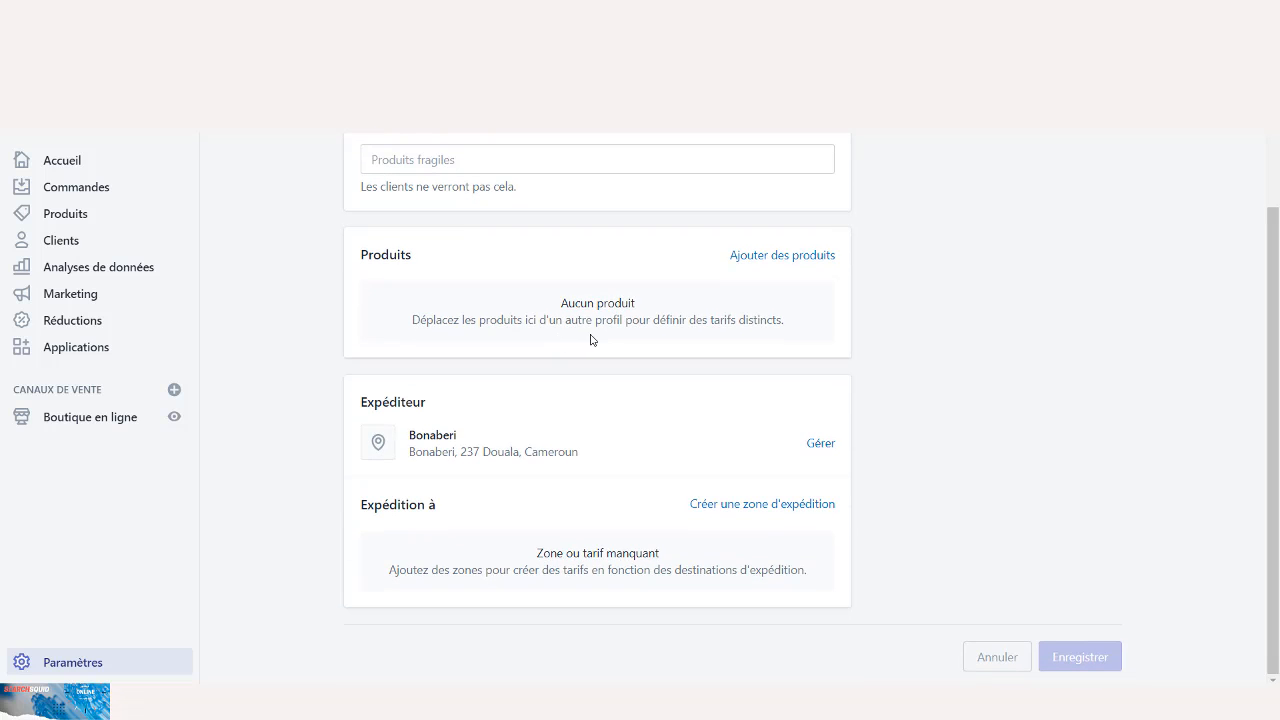
scroll(590, 340, up, 3)
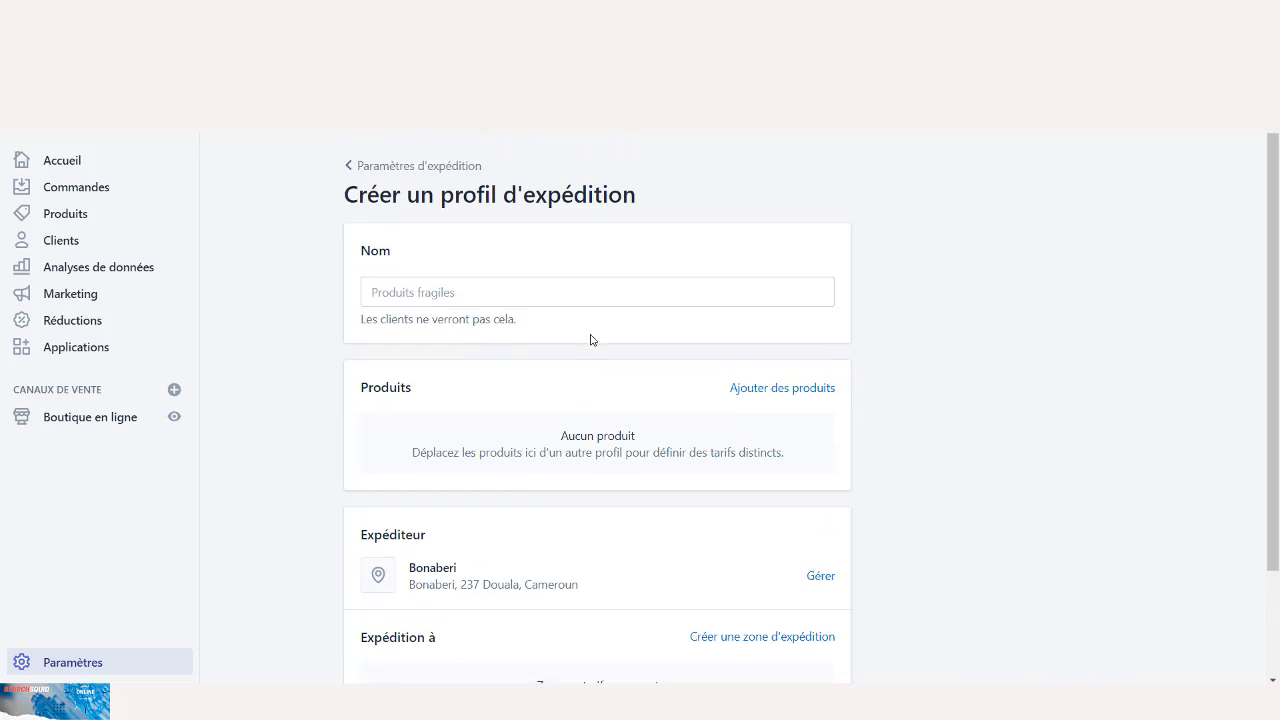
click(576, 285)
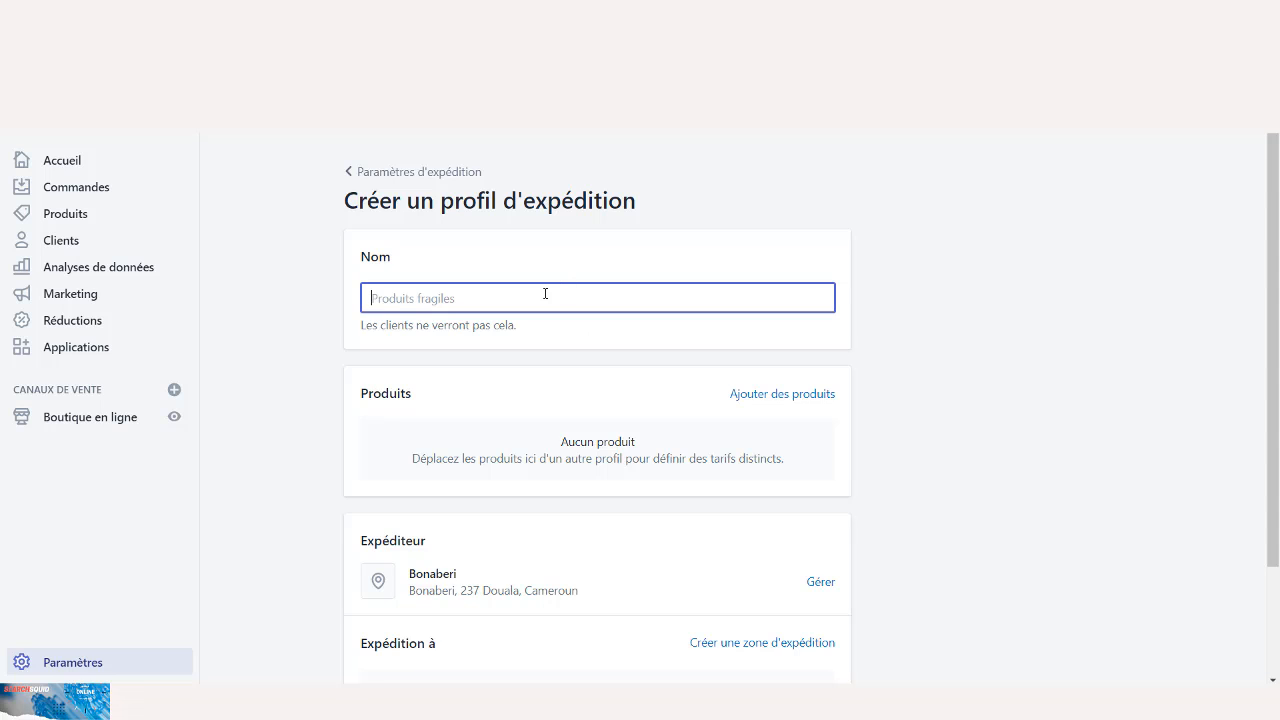
text(F)
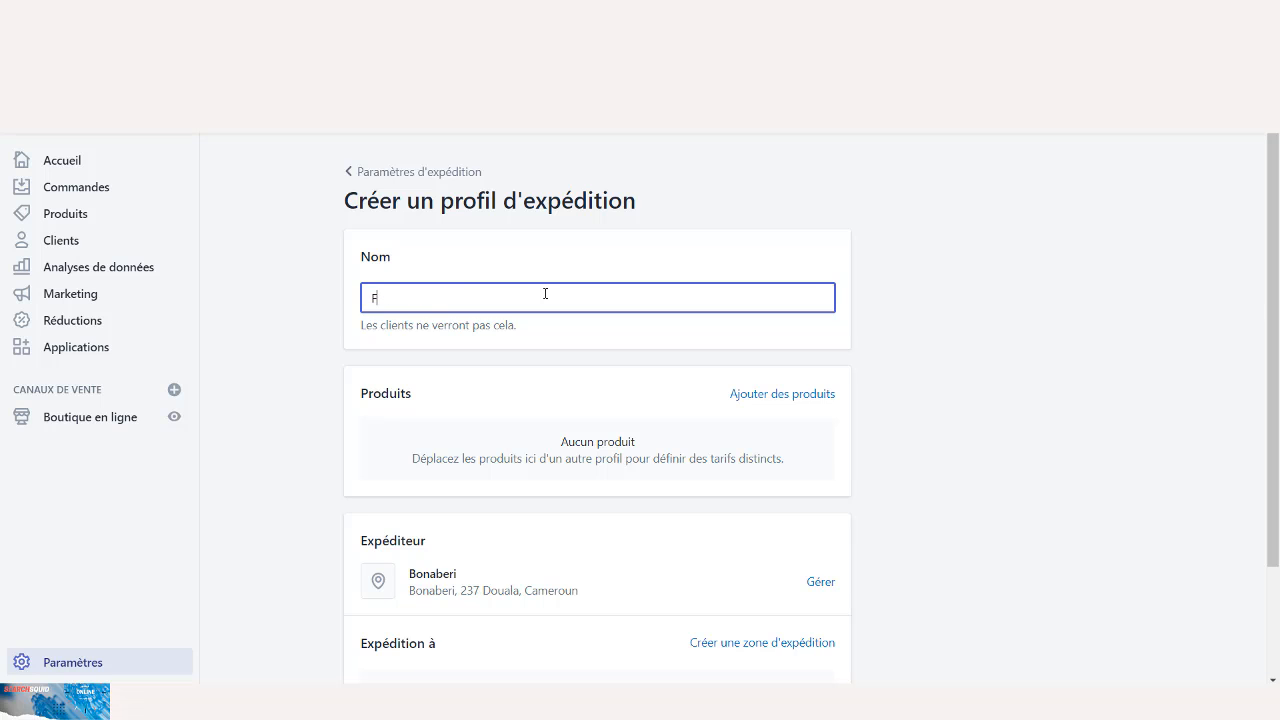
text(ragile)
View the management options for the Bonaberi sender location and close them without removing its rates
scroll(655, 385, down, 2)
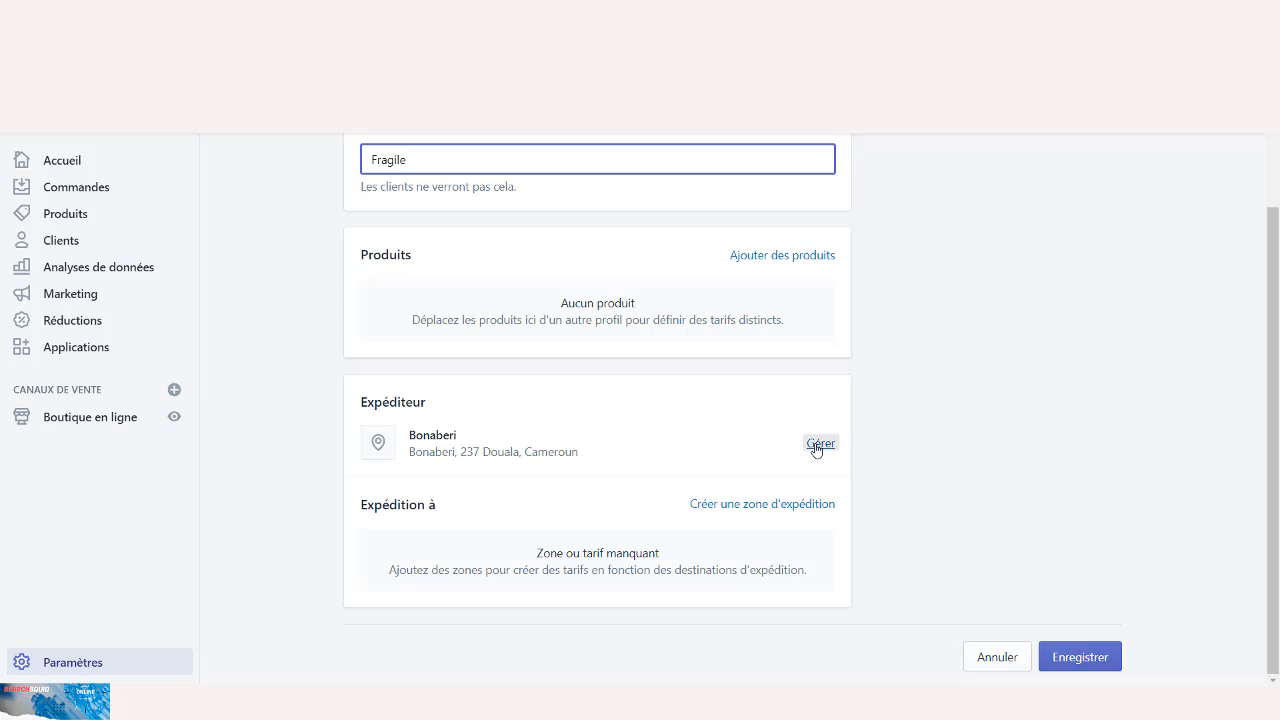
click(818, 445)
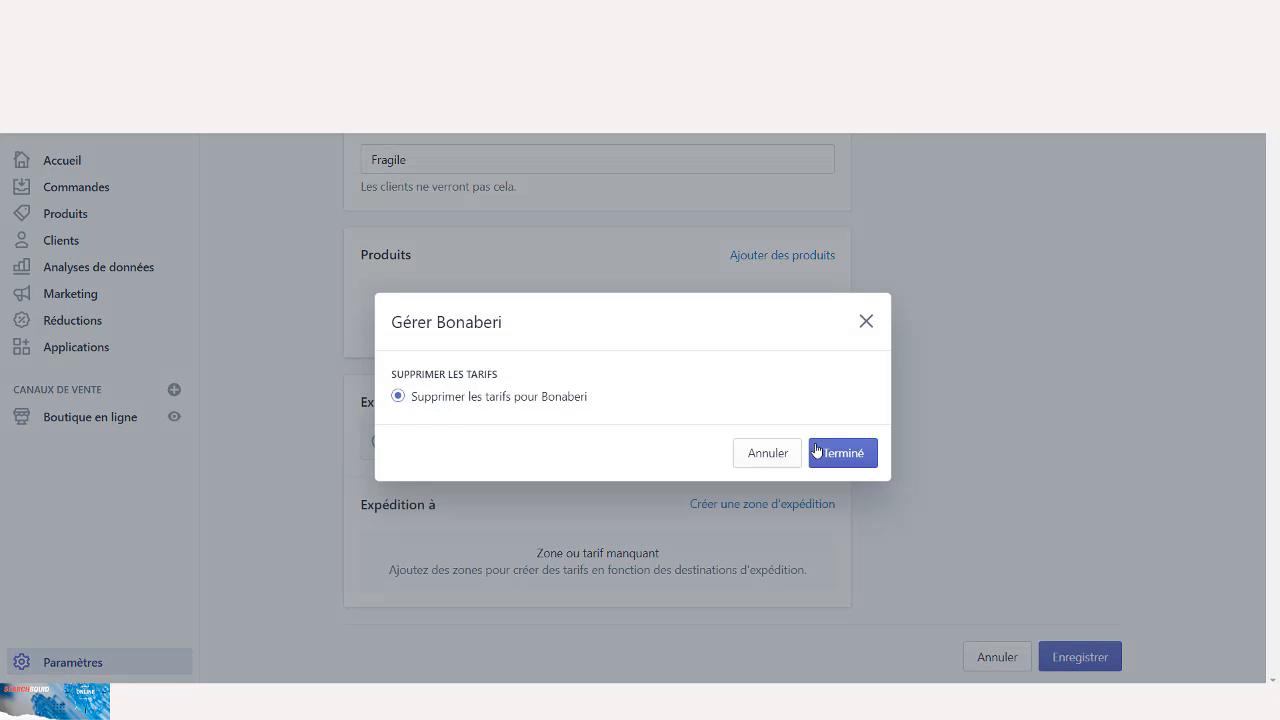
click(767, 453)
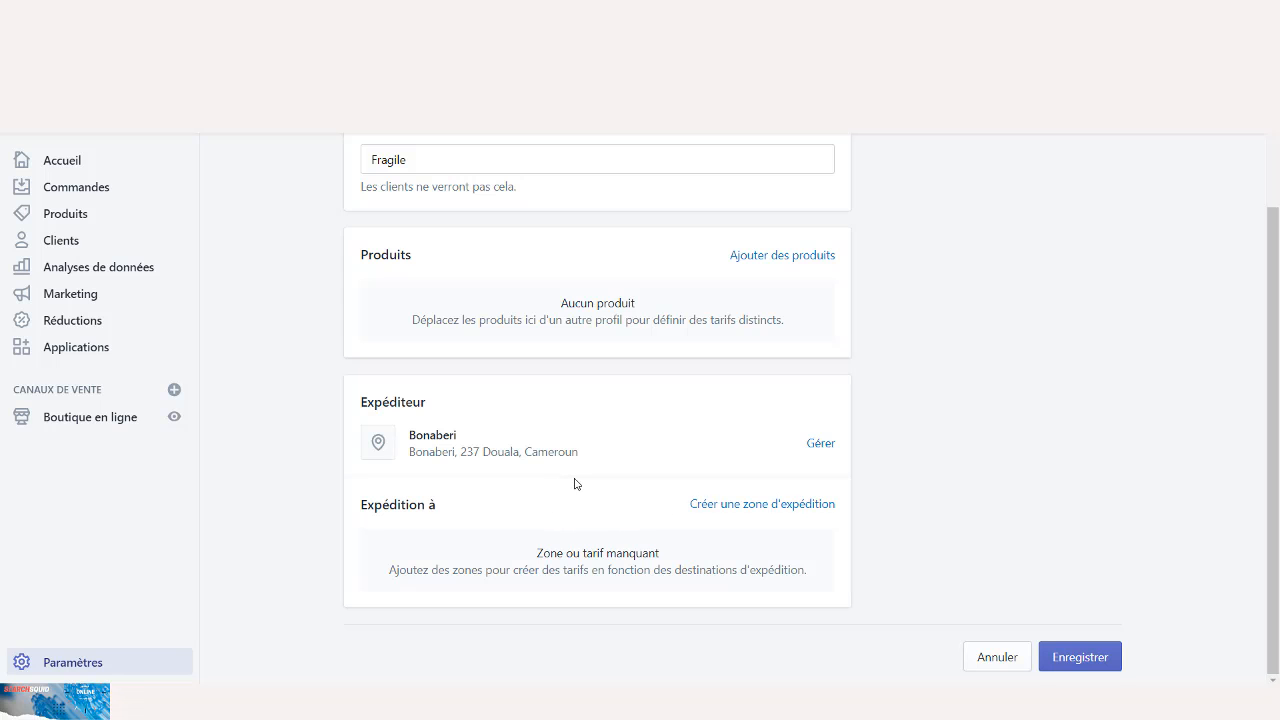
Create a shipping zone named "Asie" that covers Afghanistan
scroll(575, 484, up, 3)
scroll(650, 457, down, 2)
click(705, 503)
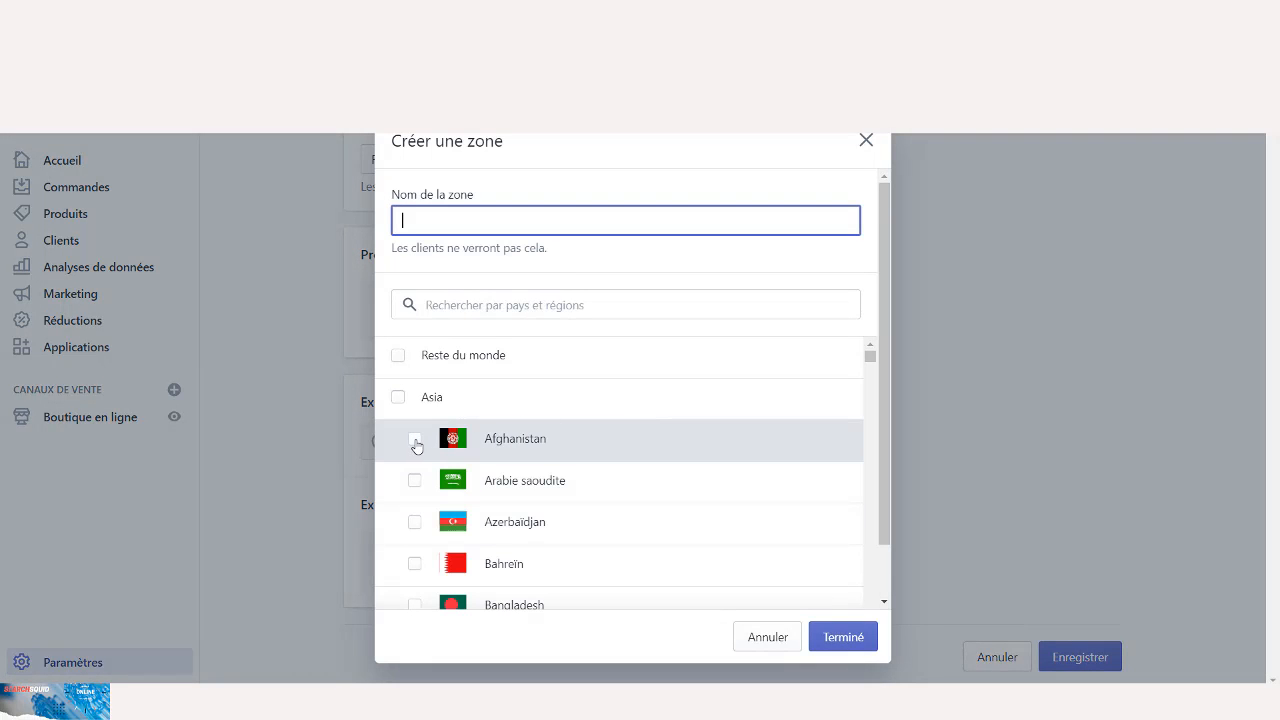
click(414, 440)
click(842, 648)
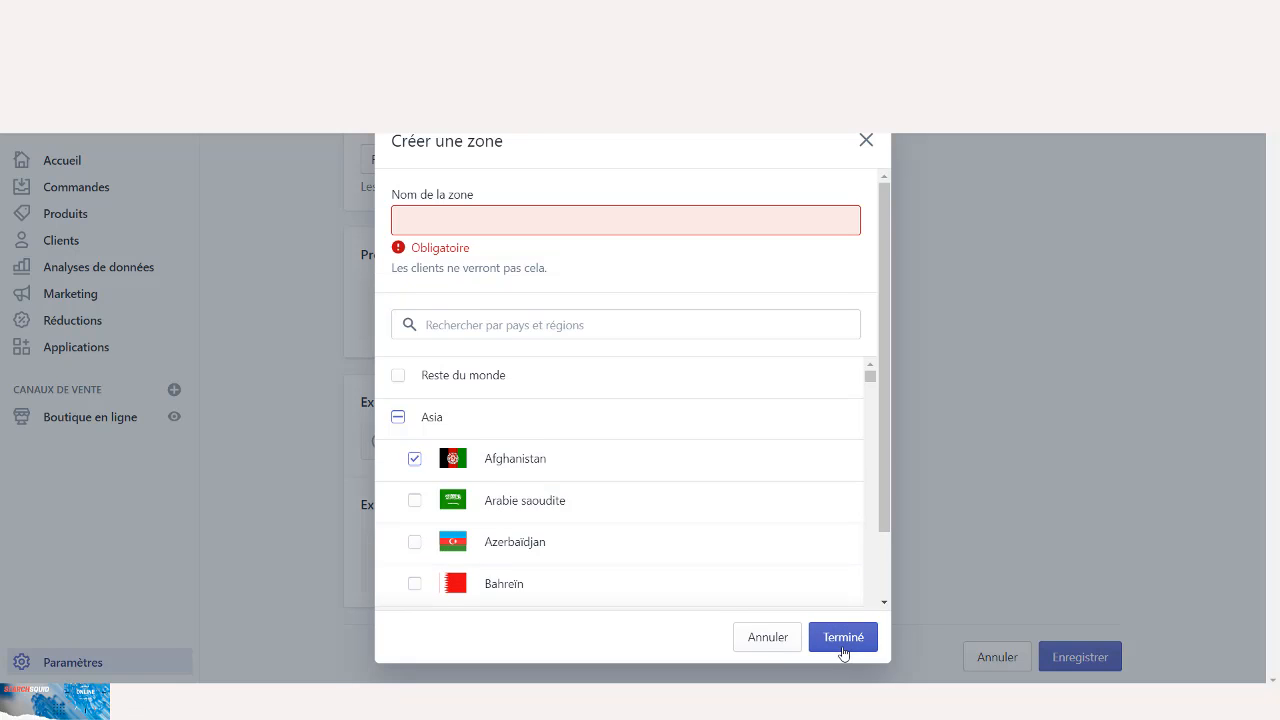
click(489, 210)
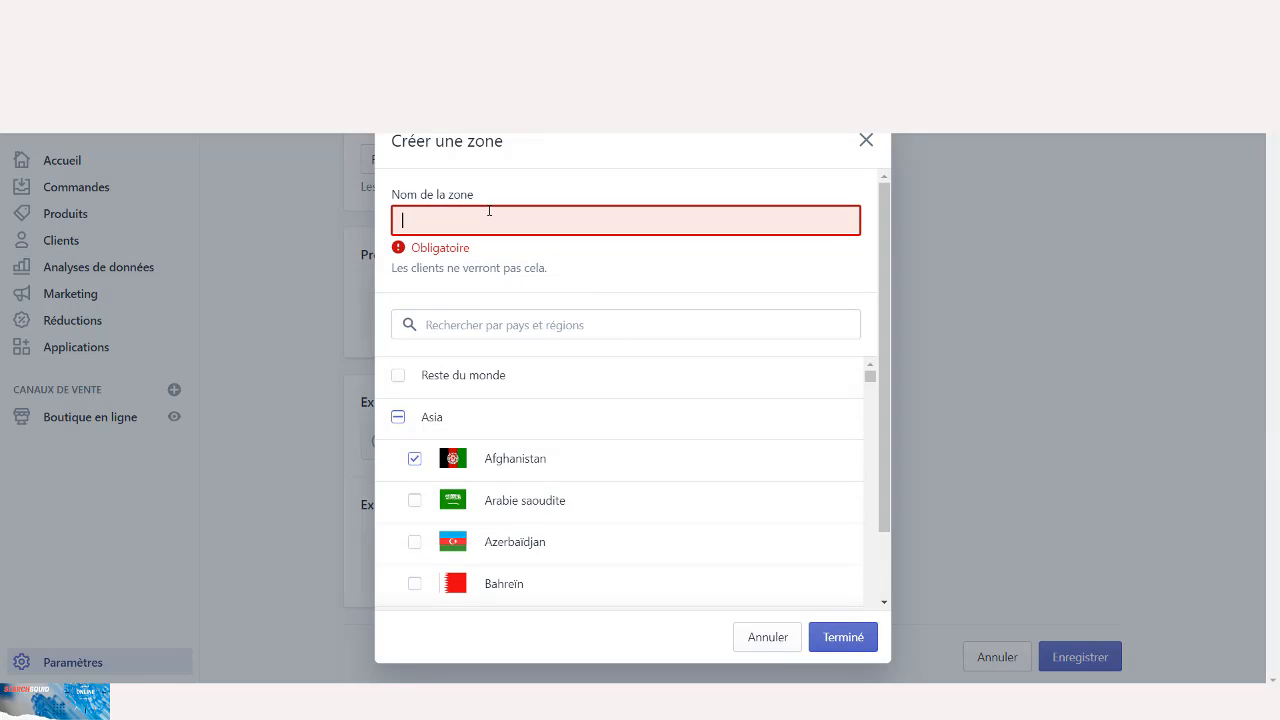
text(Asi)
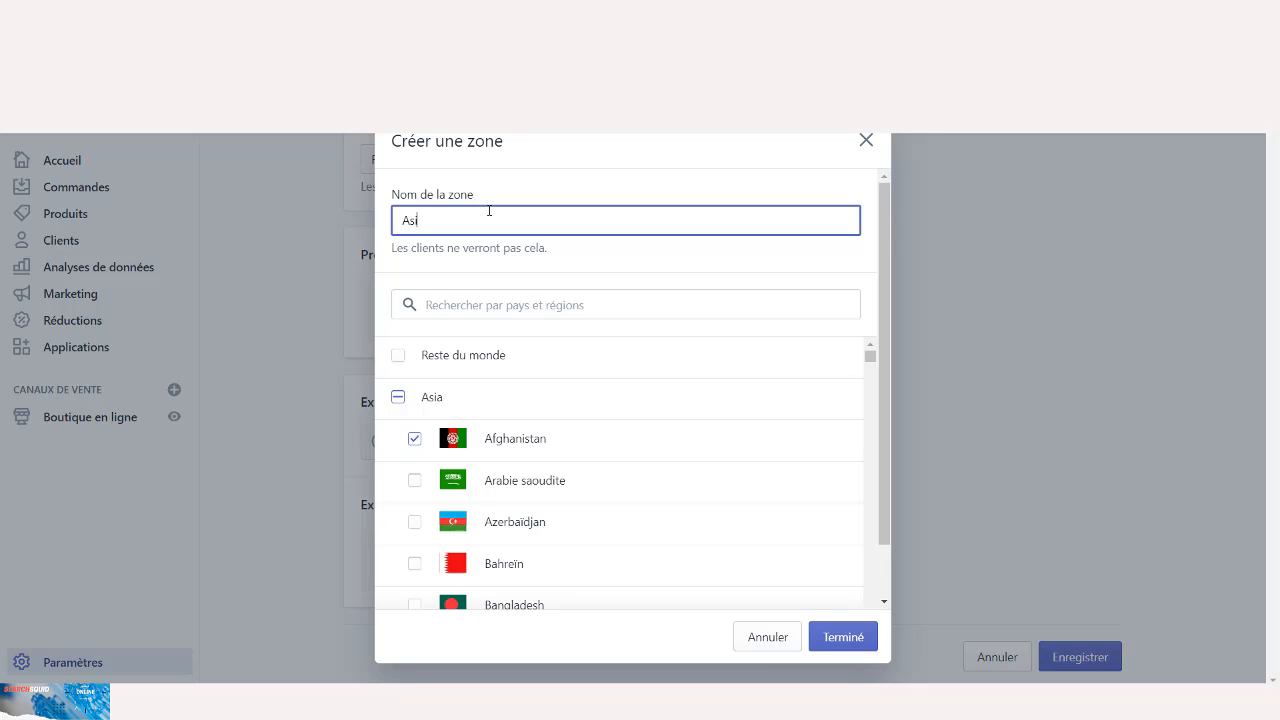
text(e)
click(845, 645)
Start a custom shipping rate for the Asie zone, choosing the name Standard and a price of 1
scroll(600, 470, down, 2)
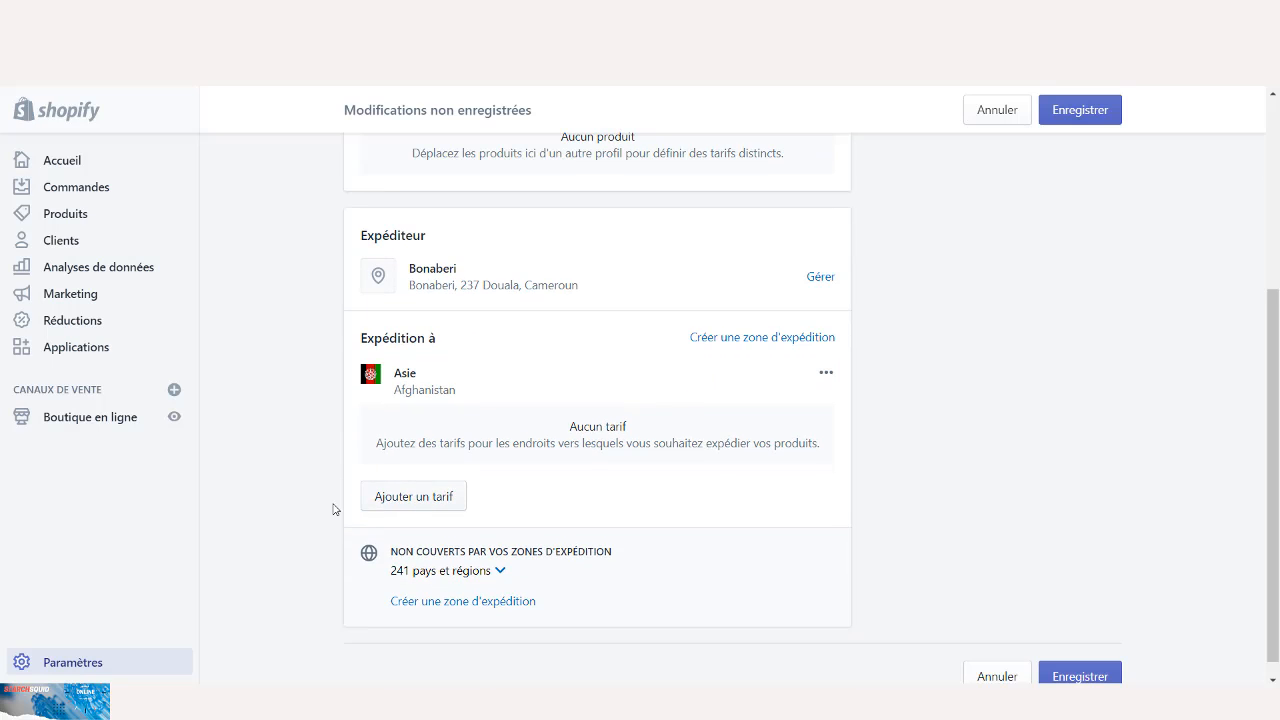
click(393, 505)
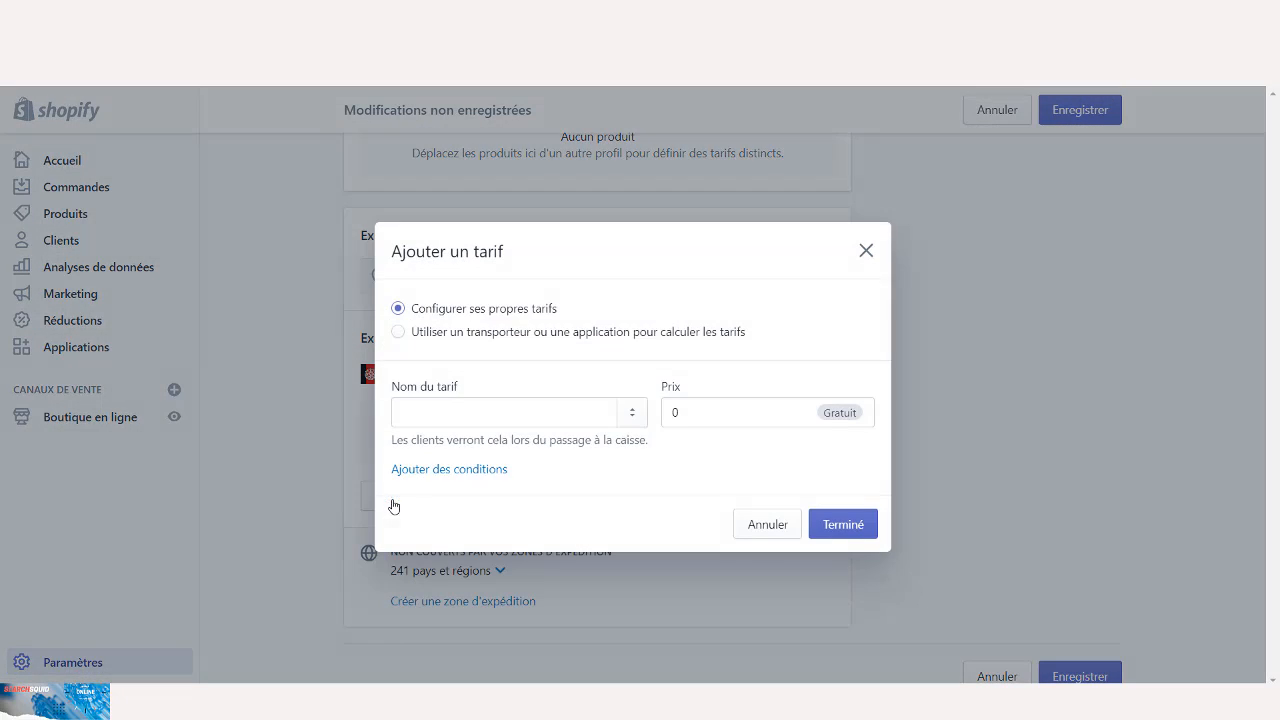
click(493, 421)
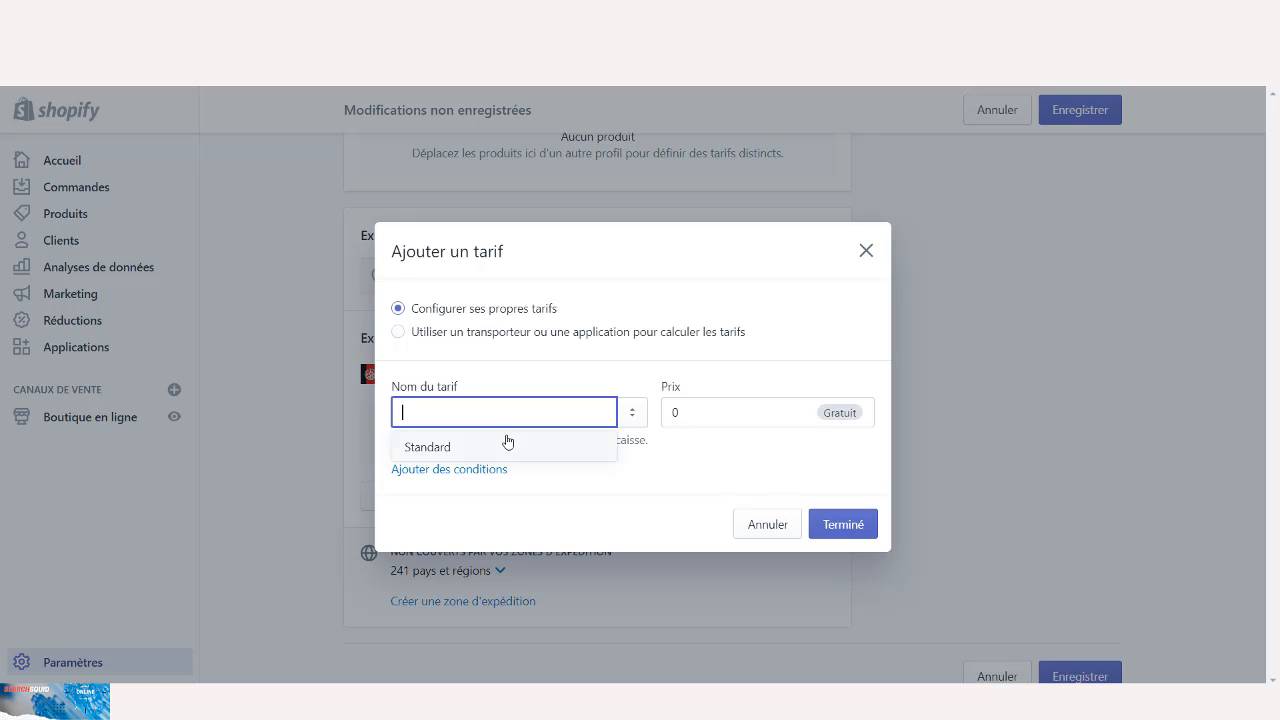
click(506, 445)
click(666, 426)
drag(665, 432, 661, 433)
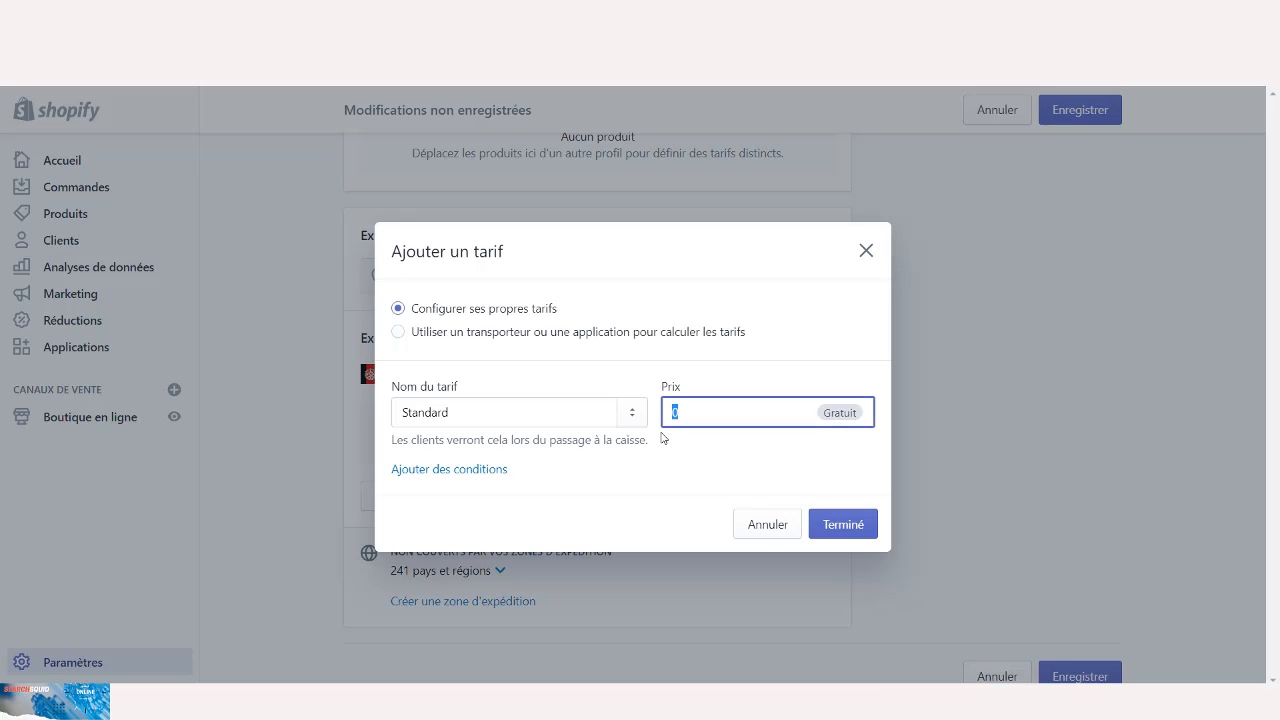
text(1)
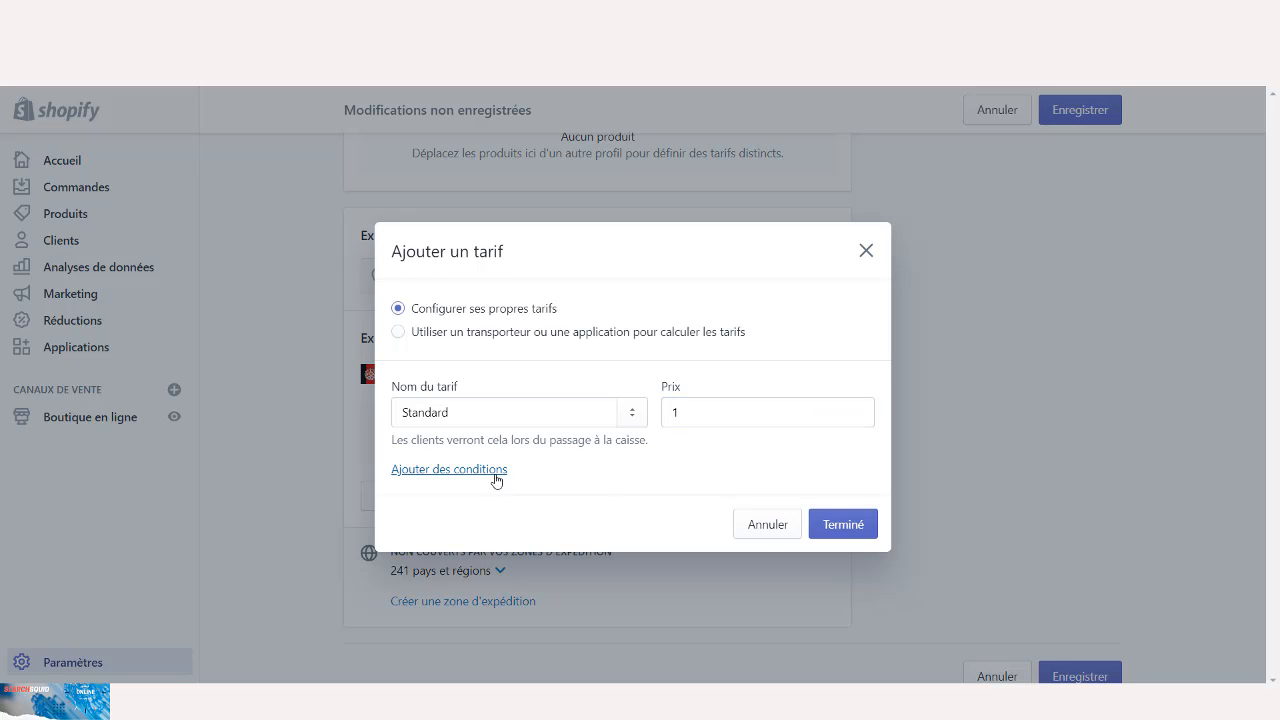
Add an order-price condition to the rate from 1 to 2 FCFA and discard the rate without adding it
click(494, 474)
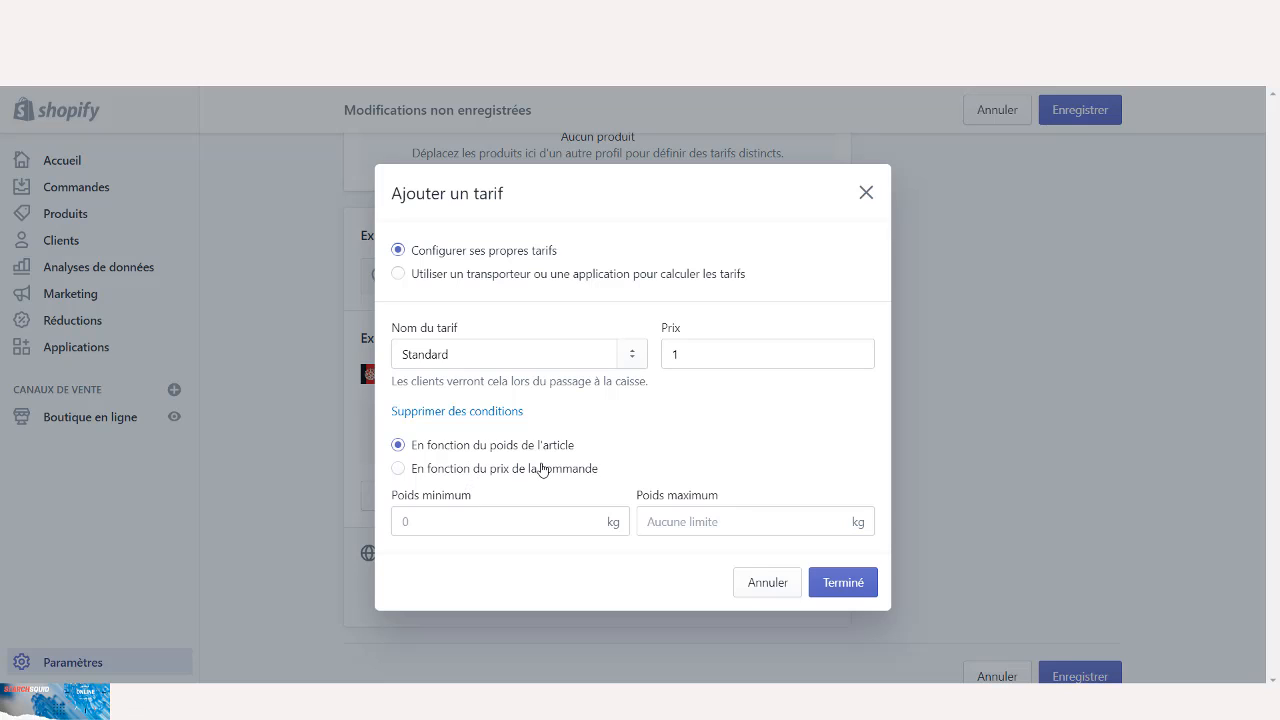
click(474, 476)
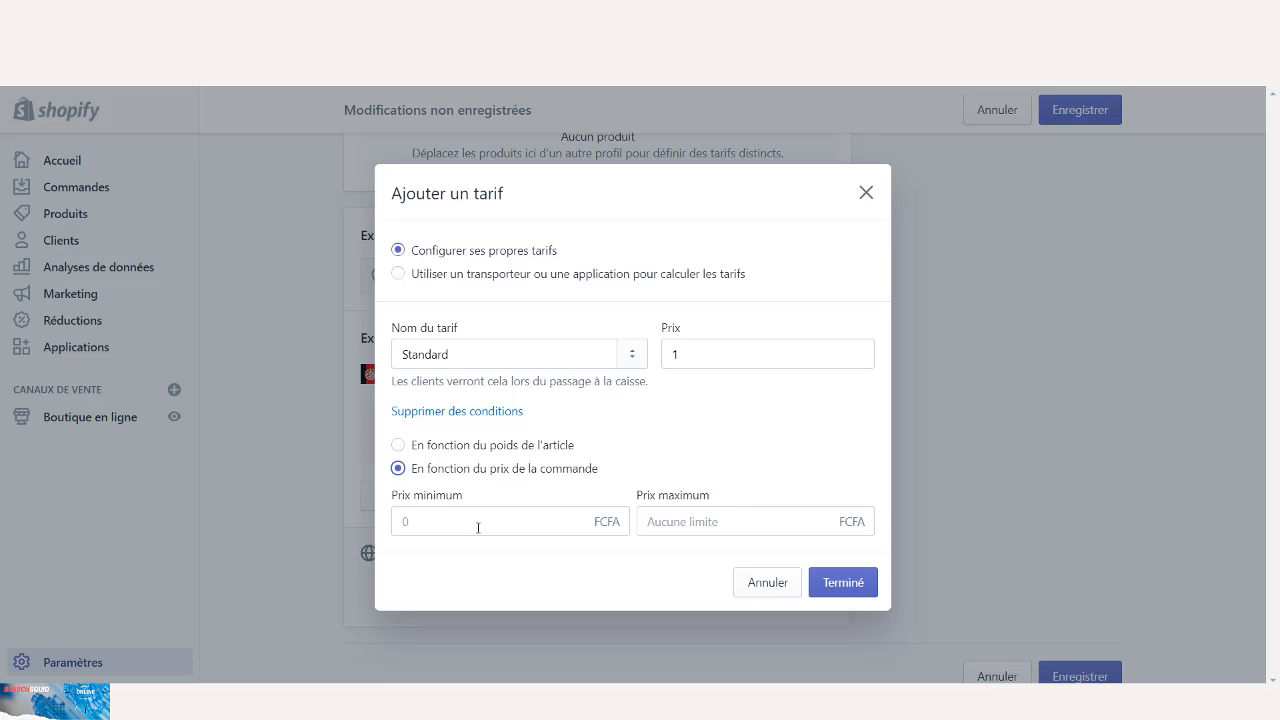
click(478, 527)
text(1)
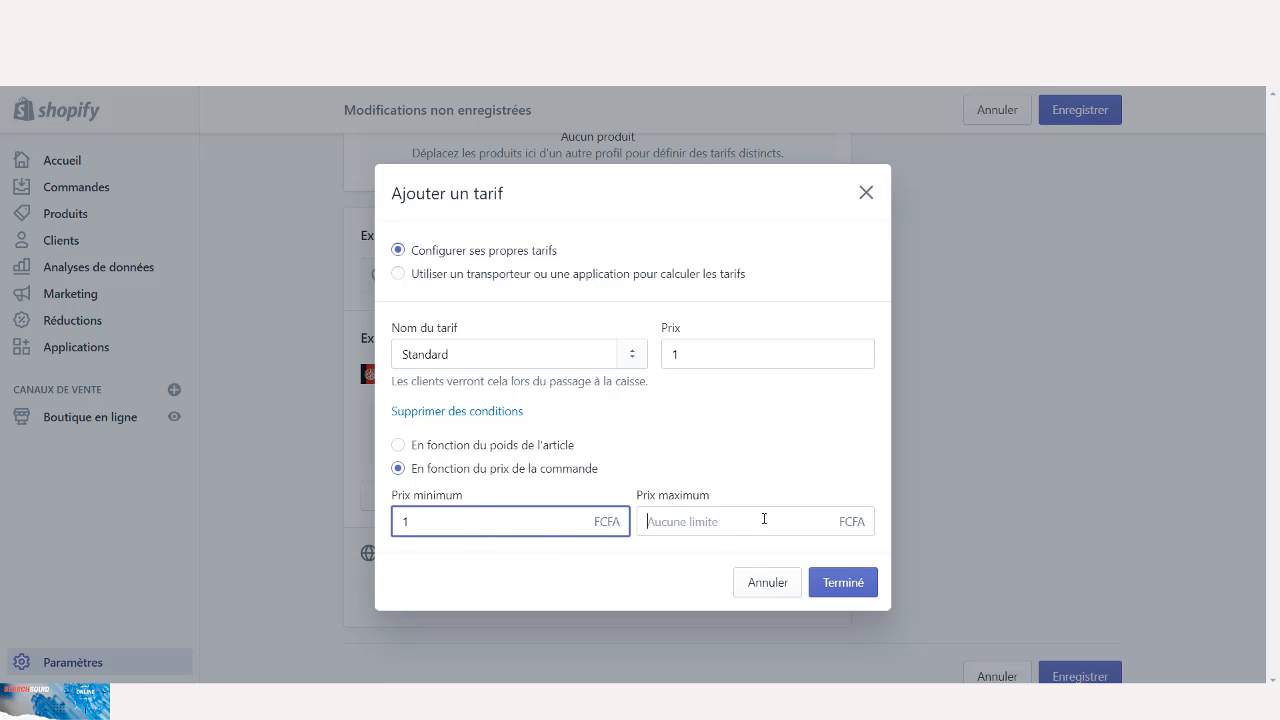
click(764, 518)
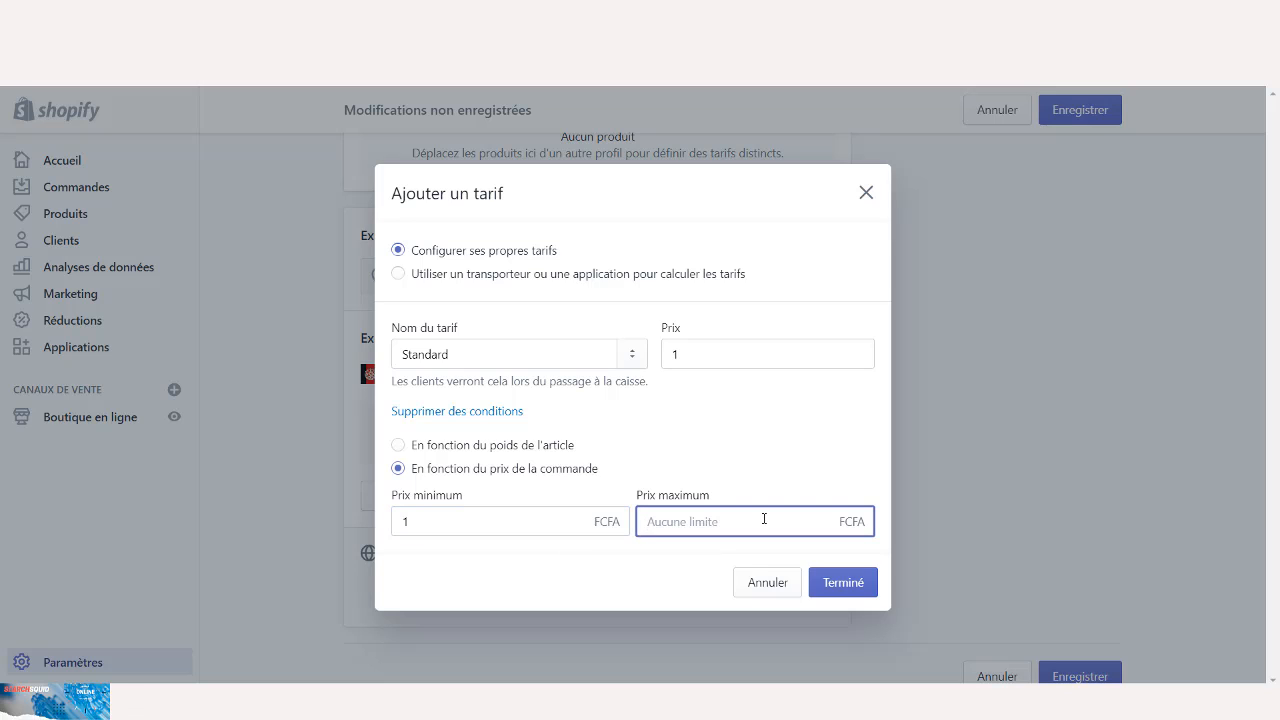
text(2)
click(768, 583)
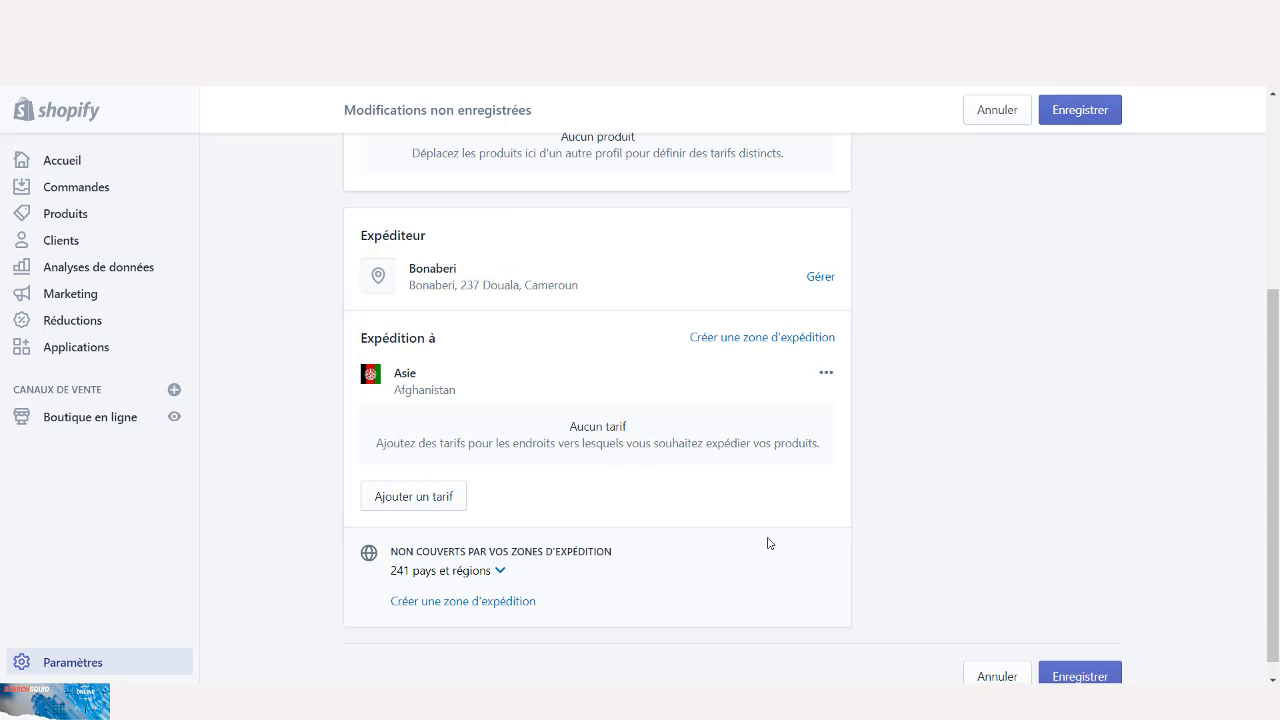
Review the Fragile profile and save it
scroll(768, 543, up, 3)
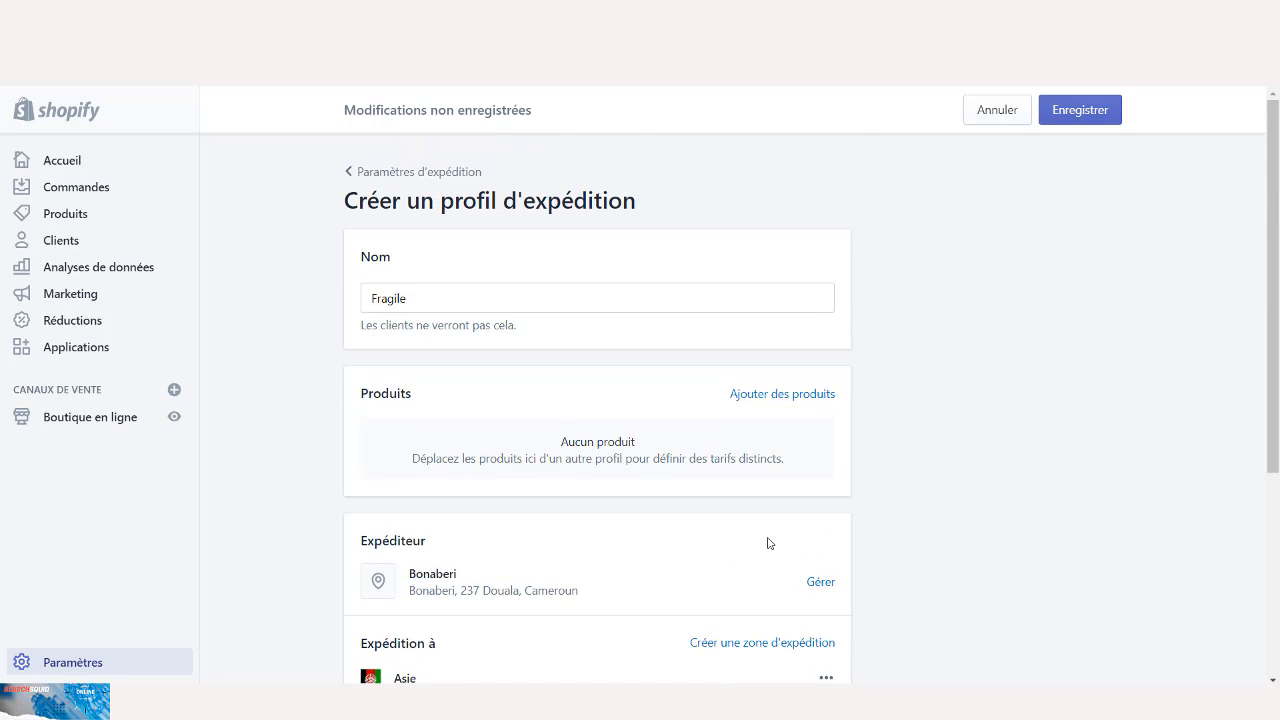
scroll(768, 543, down, 3)
scroll(768, 543, up, 3)
scroll(768, 543, down, 1)
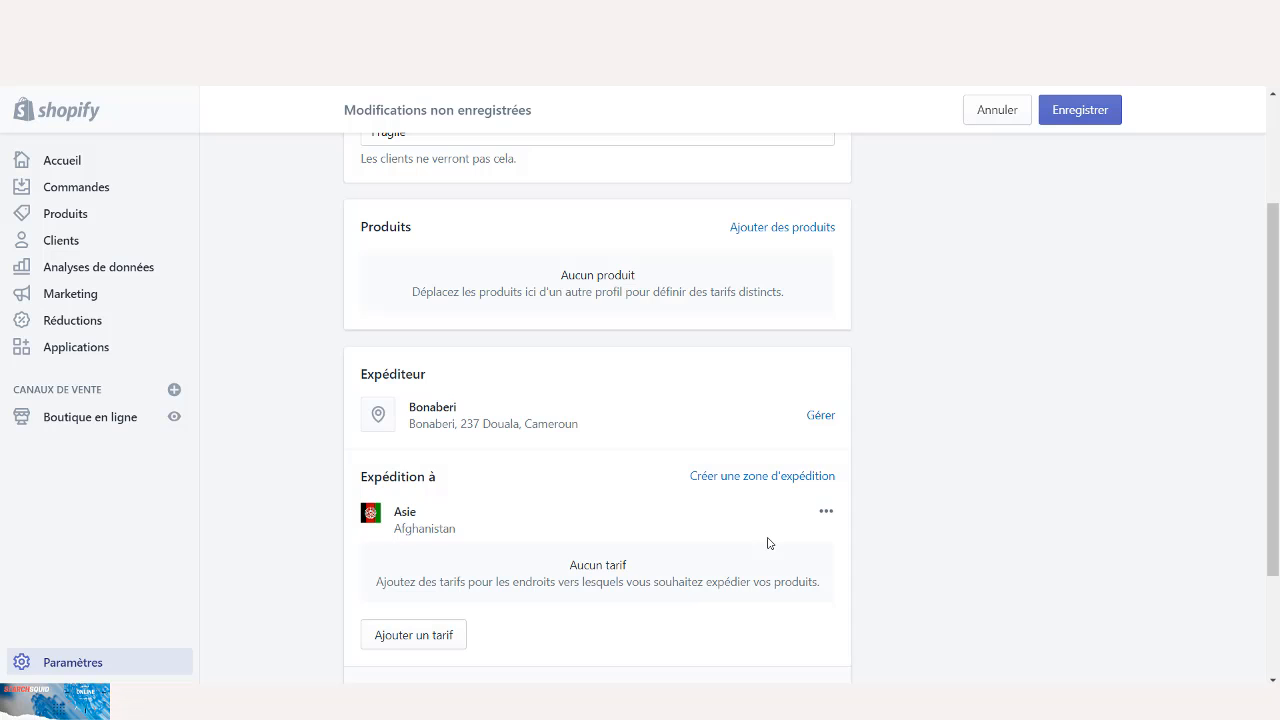
scroll(768, 543, down, 2)
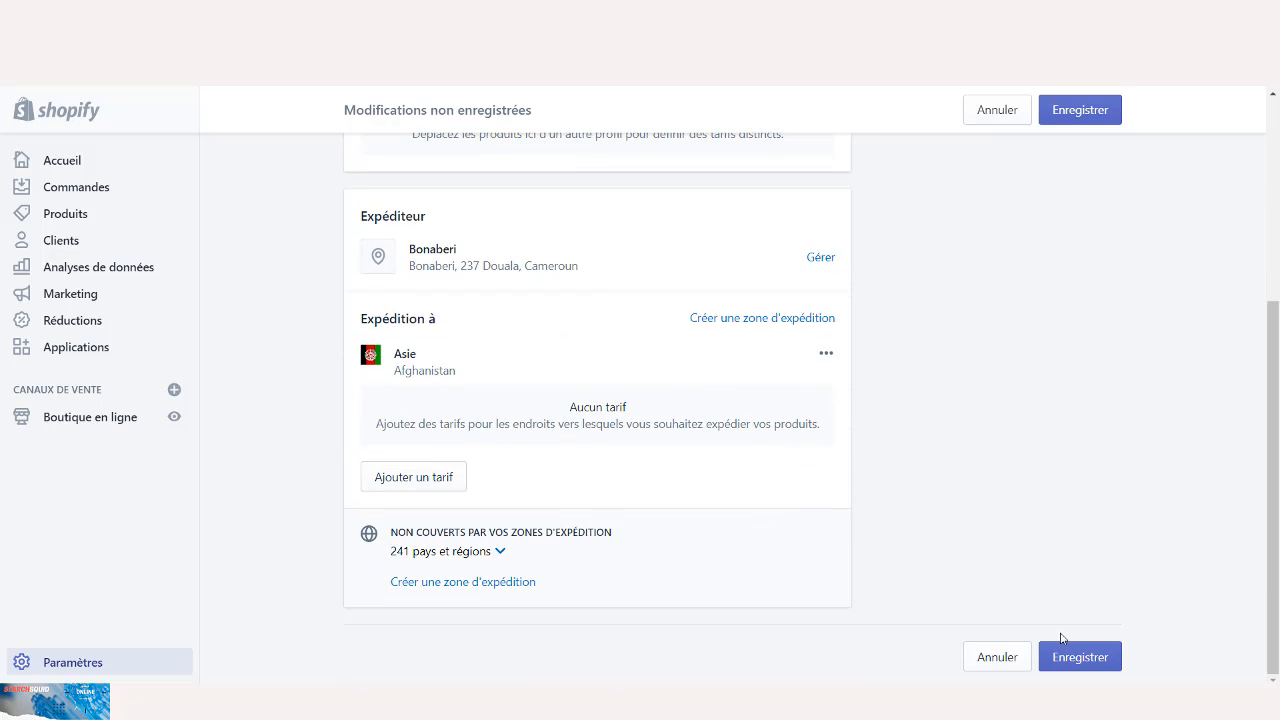
click(1078, 668)
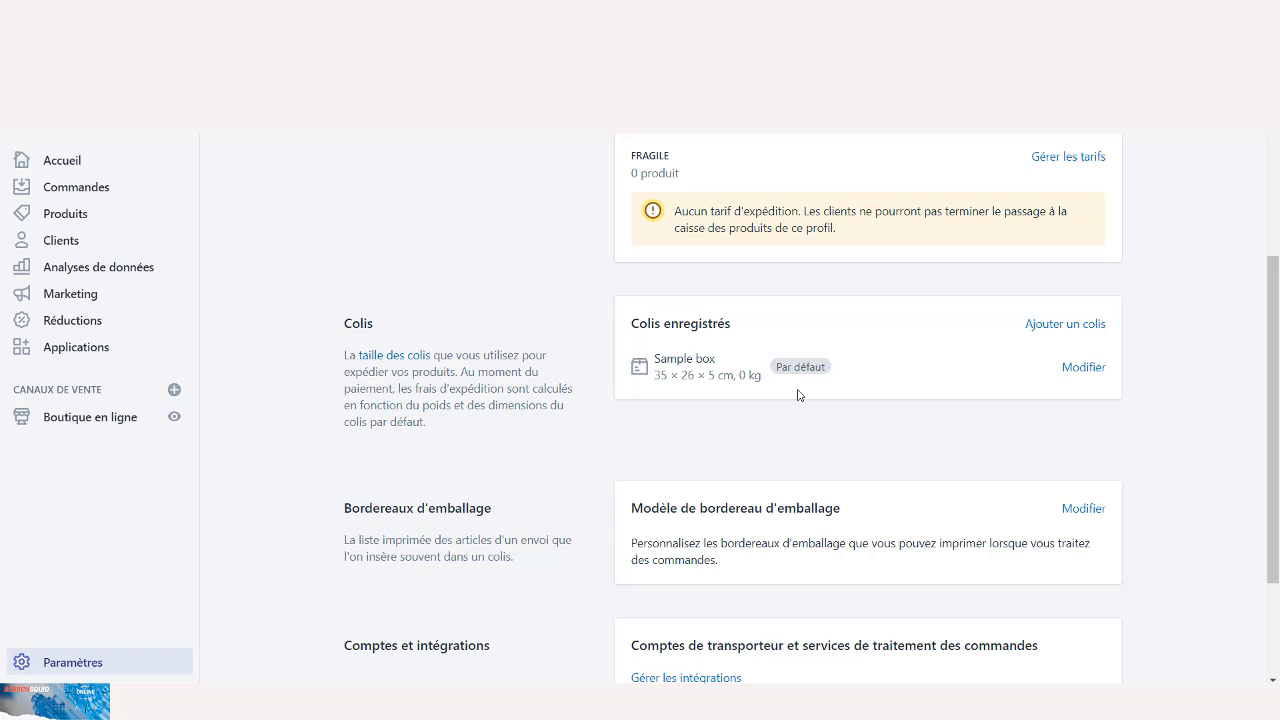
View the length, width and height settings of the Sample box package and close them without changes
click(1088, 372)
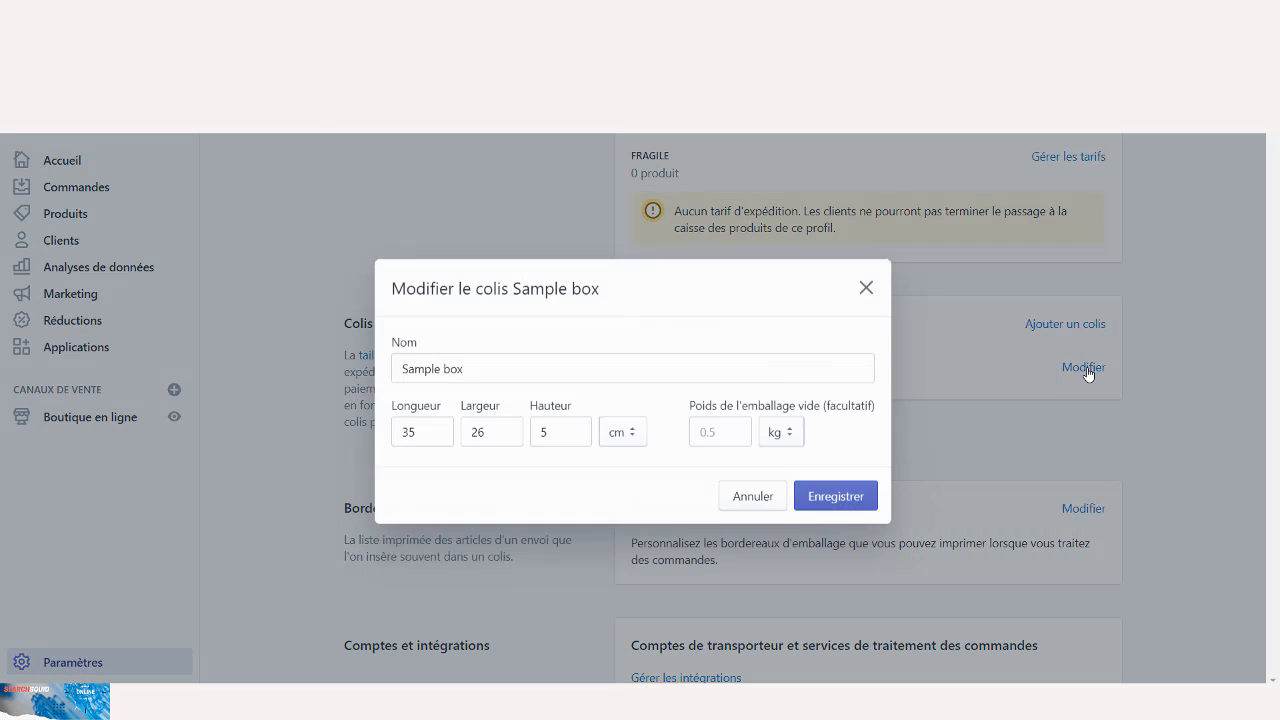
click(435, 427)
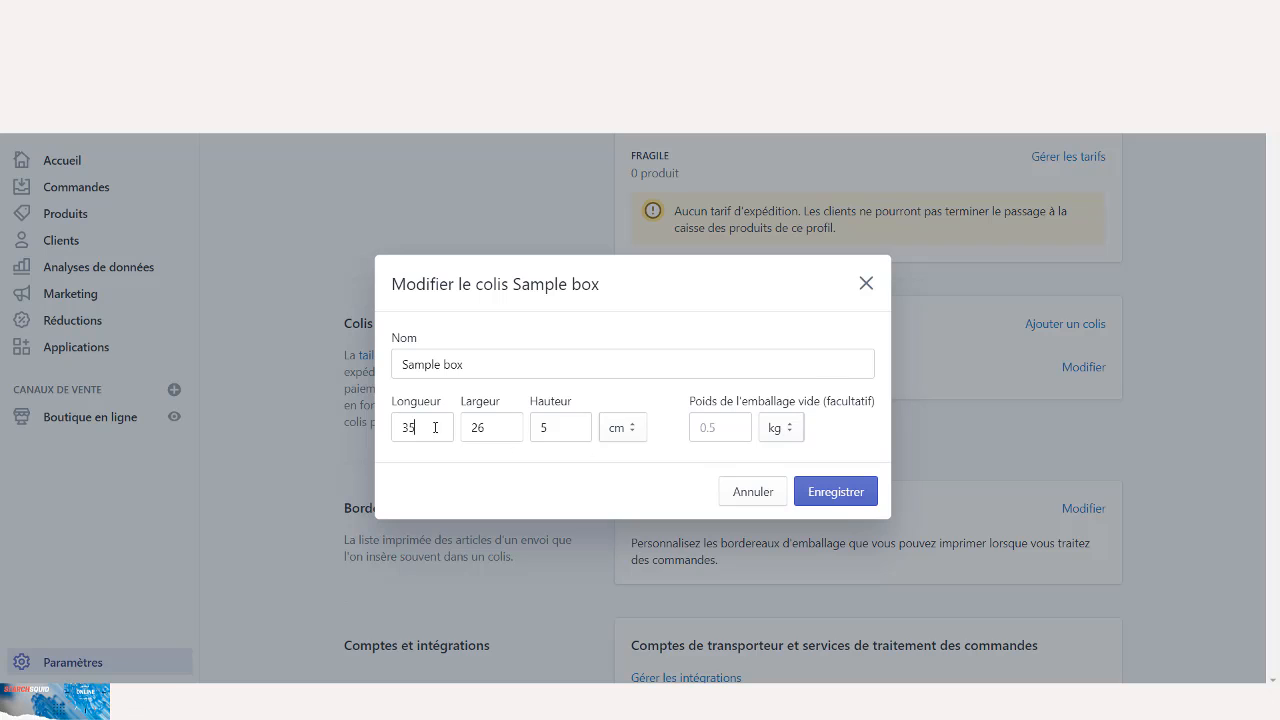
click(491, 428)
click(569, 424)
click(730, 491)
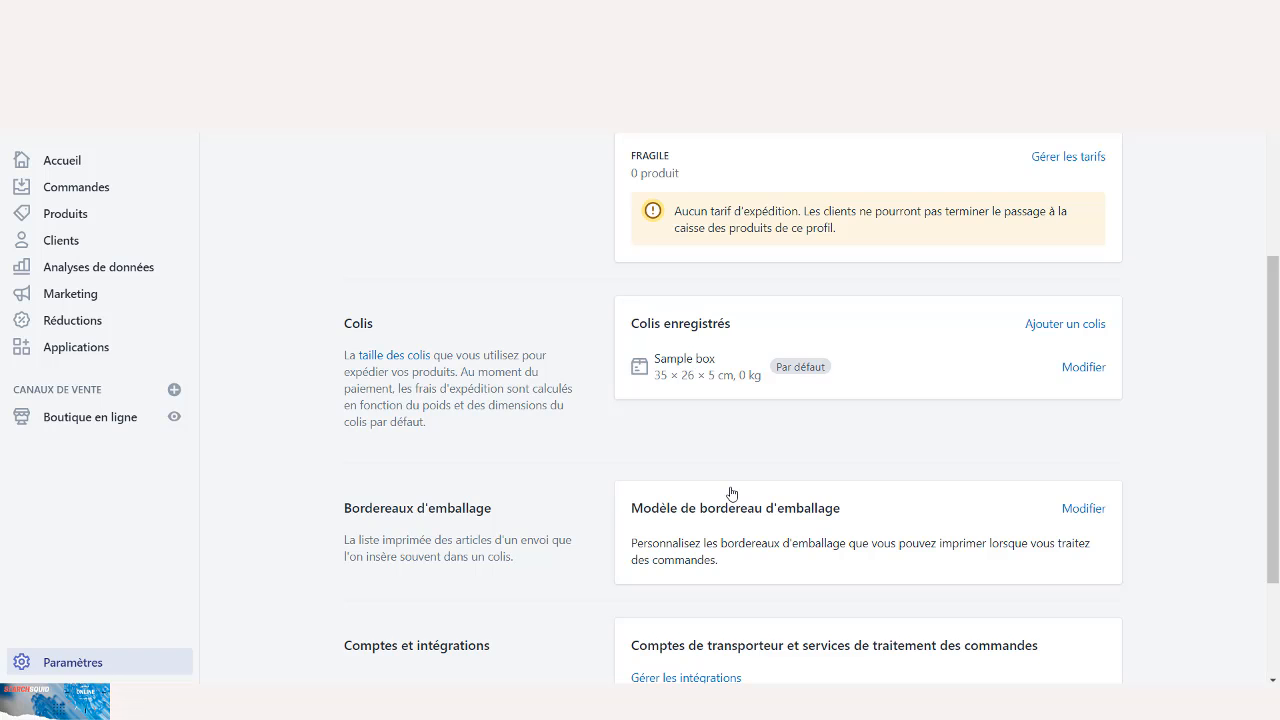
Open the packing slip template (Modèle de bordereau d'emballage) and look through its code
scroll(731, 493, down, 3)
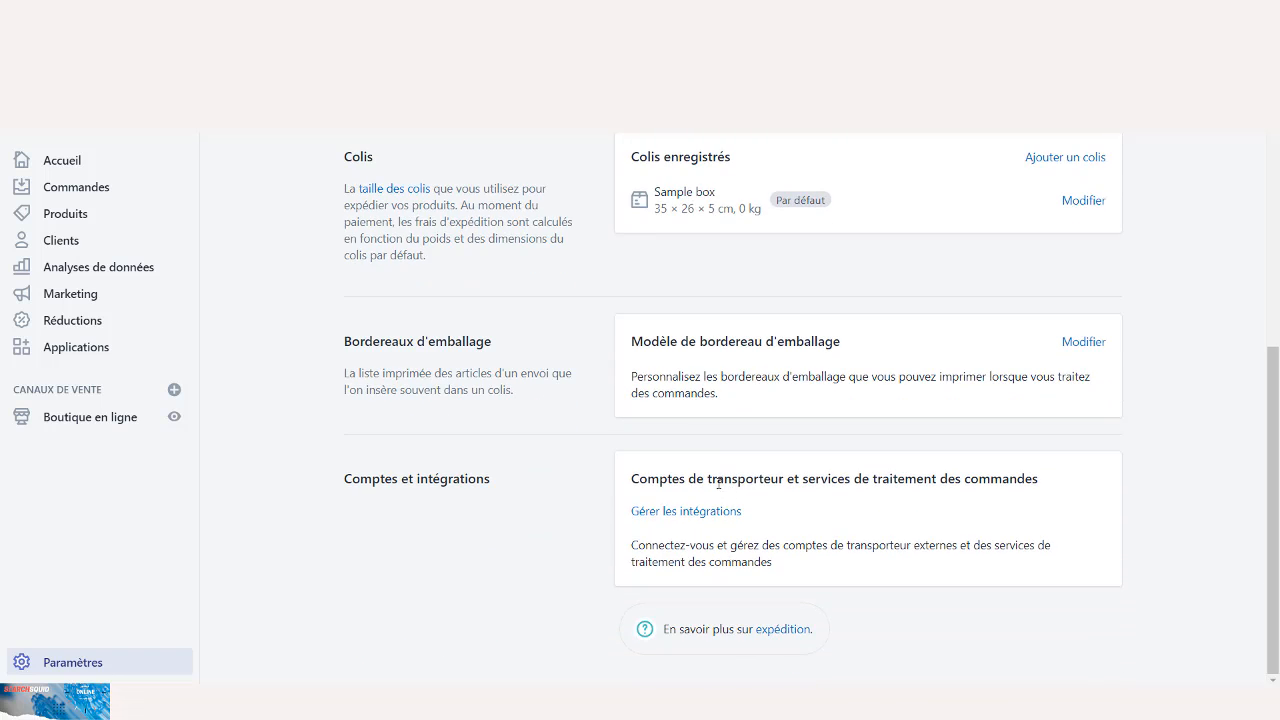
click(1085, 342)
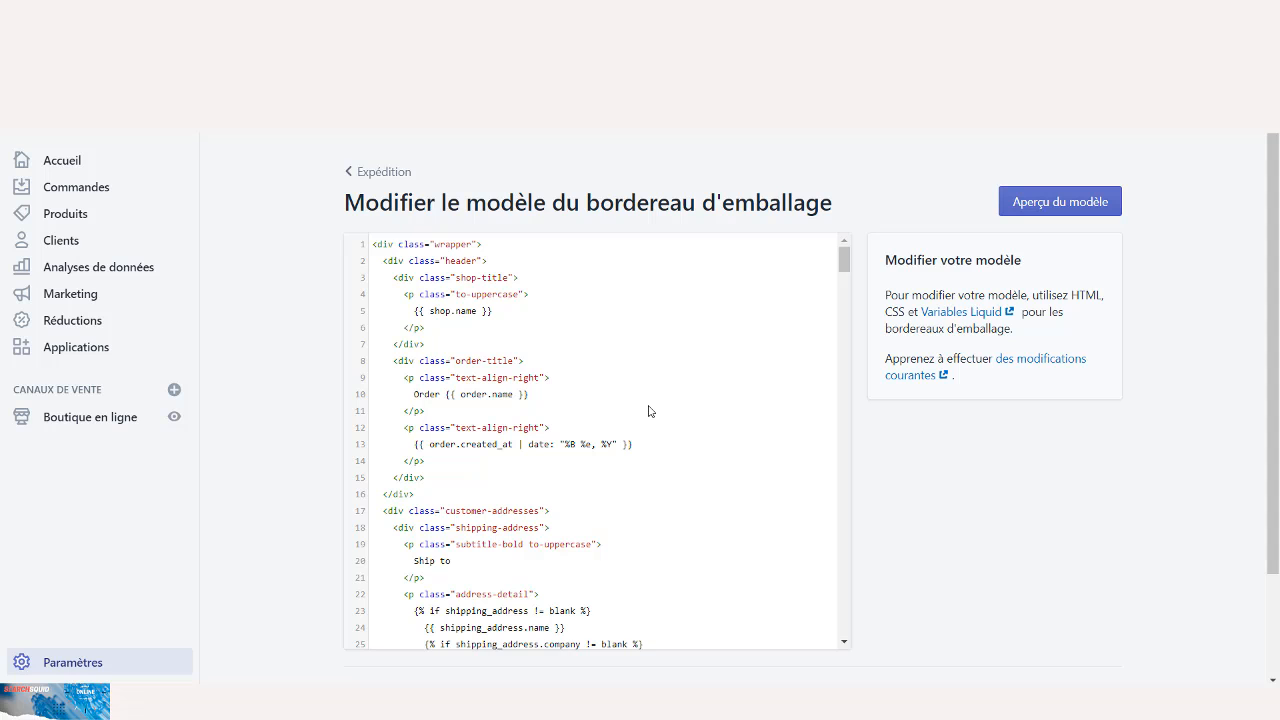
scroll(648, 411, down, 15)
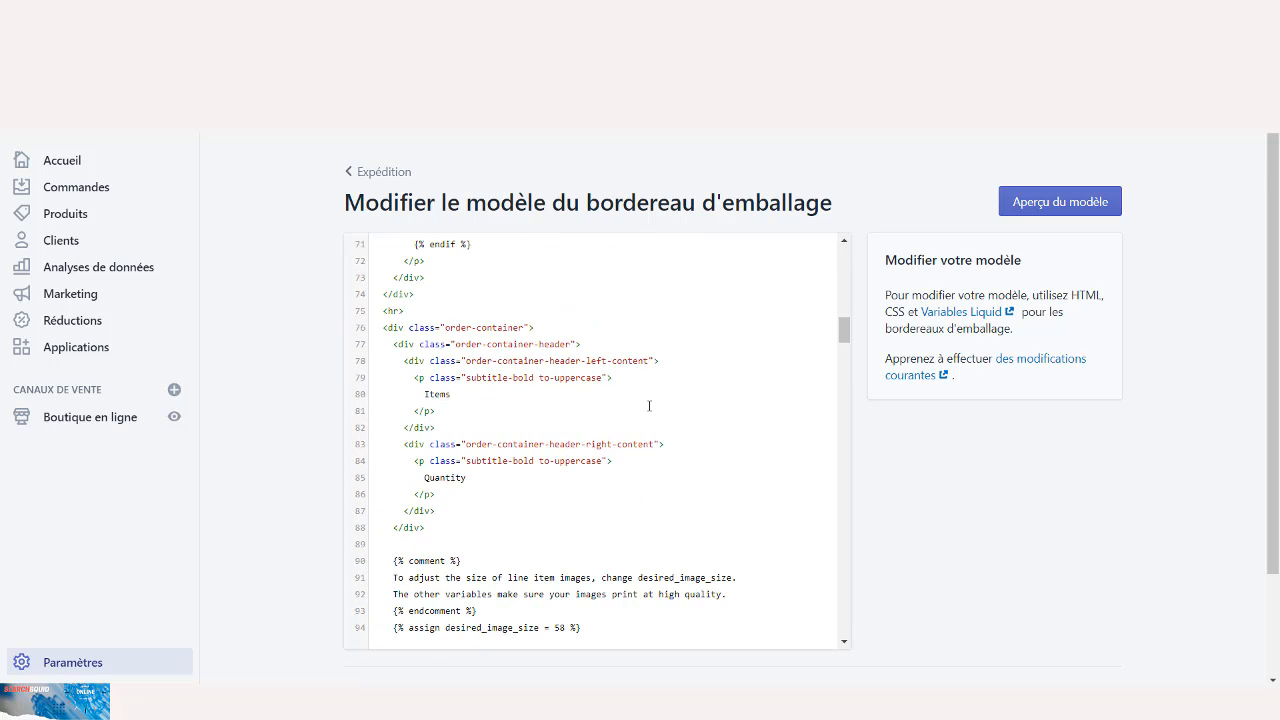
scroll(649, 405, down, 15)
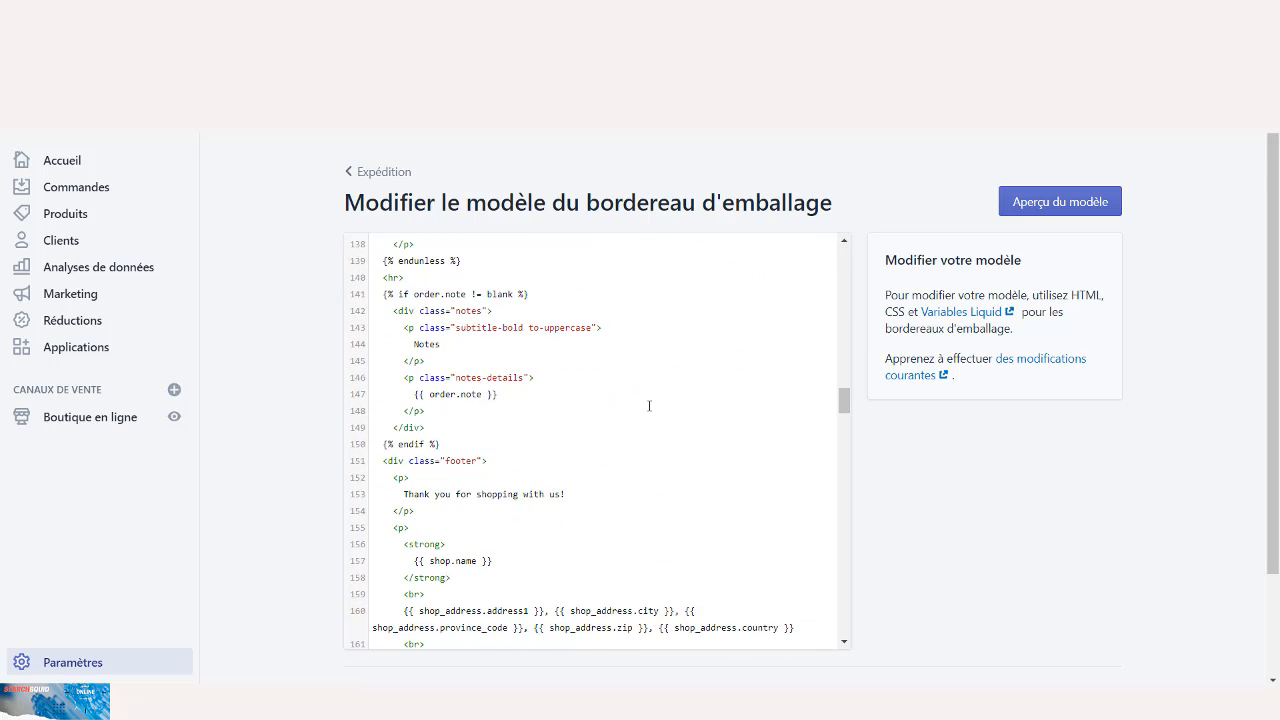
scroll(649, 405, down, 5)
scroll(649, 405, up, 4)
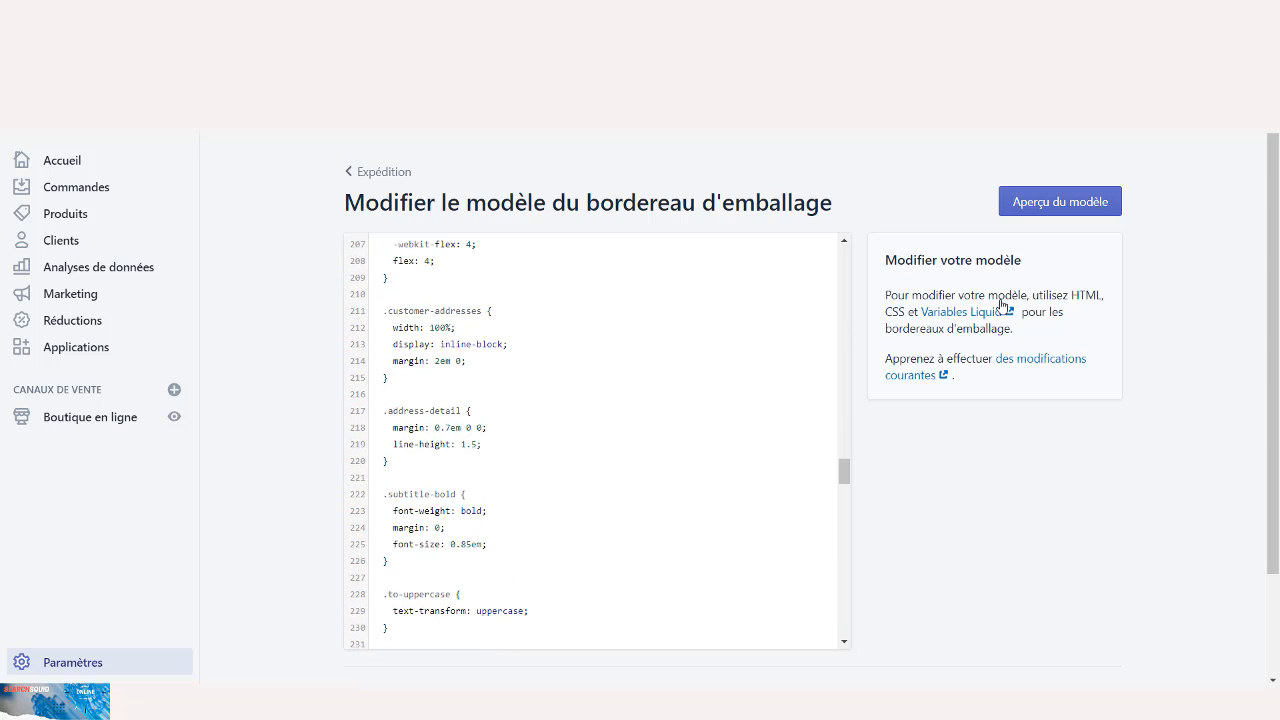
Return to the shipping settings and open the carrier accounts and fulfillment integrations page (Comptes et intégrations)
click(350, 171)
scroll(666, 500, down, 5)
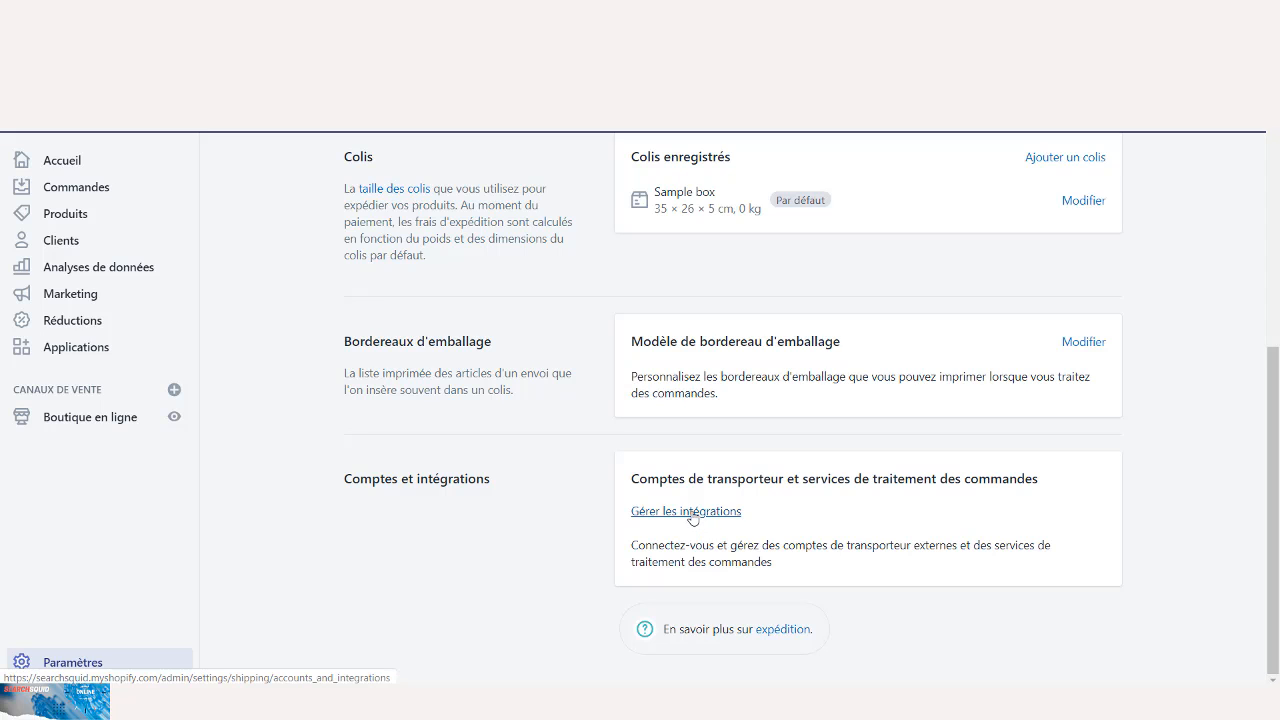
click(692, 518)
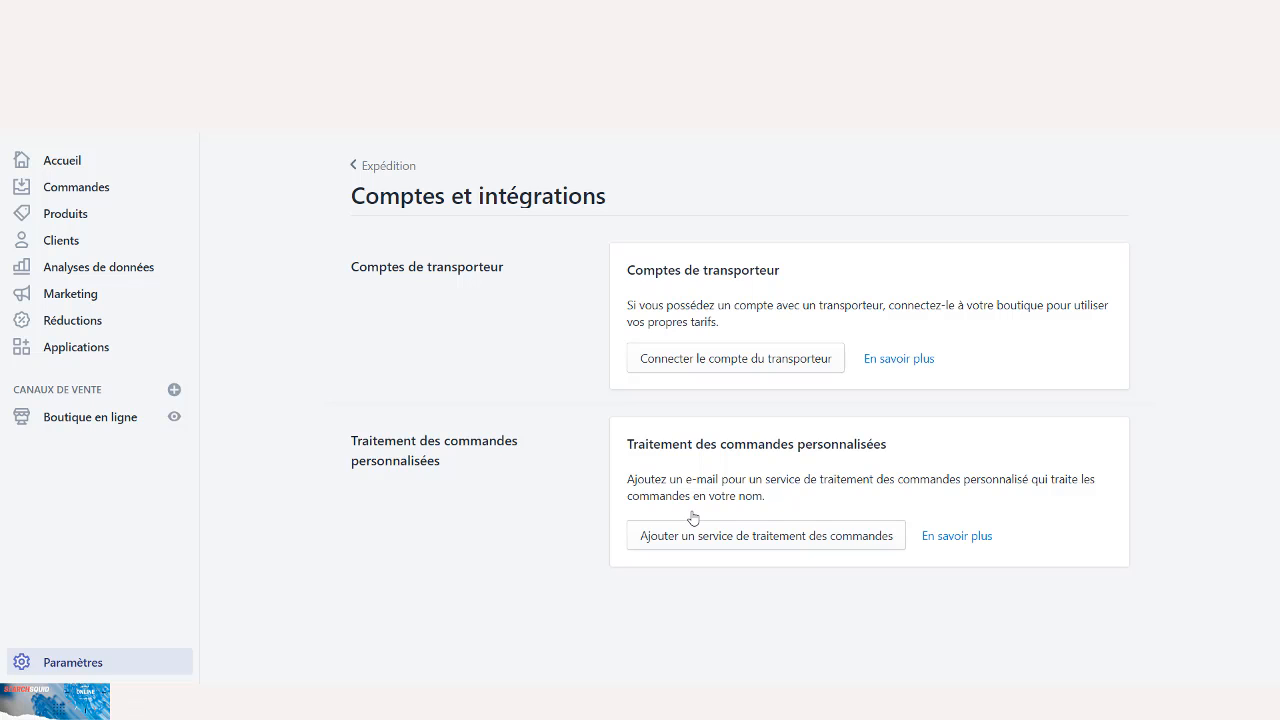
Look over the shipping settings (Expédition) once more and open the store's tax settings (Taxes)
click(375, 176)
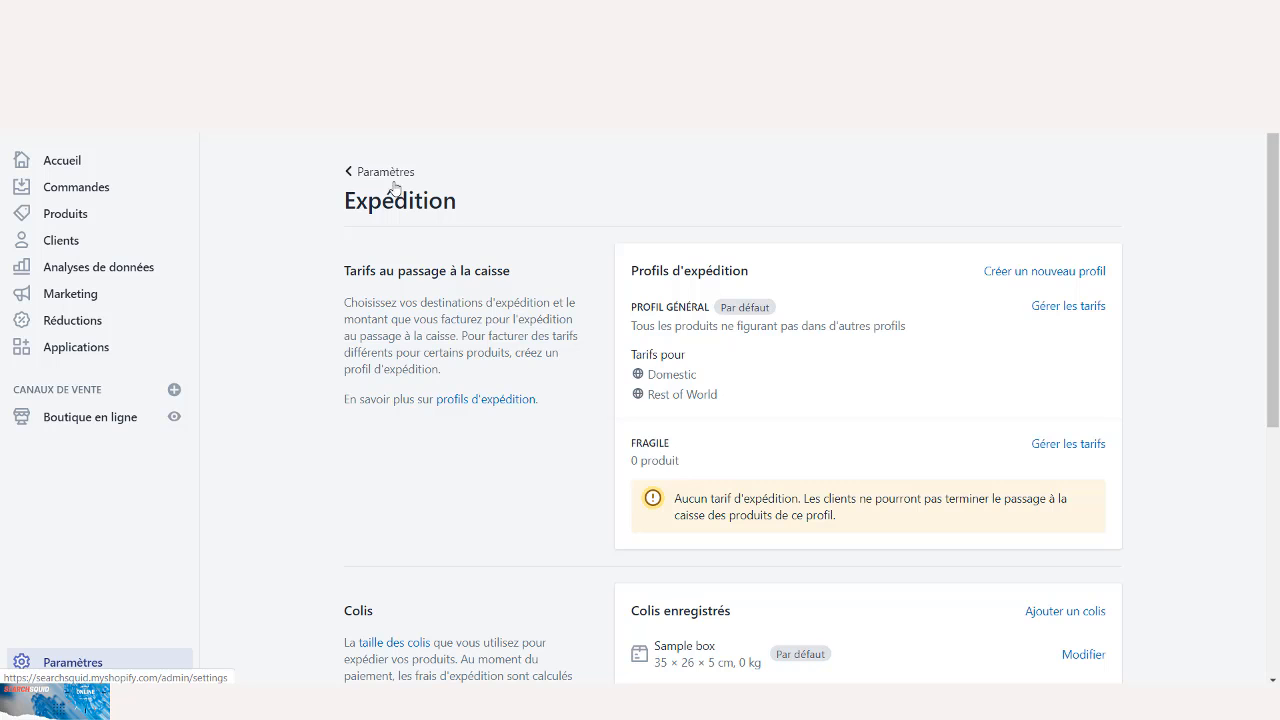
scroll(558, 320, down, 5)
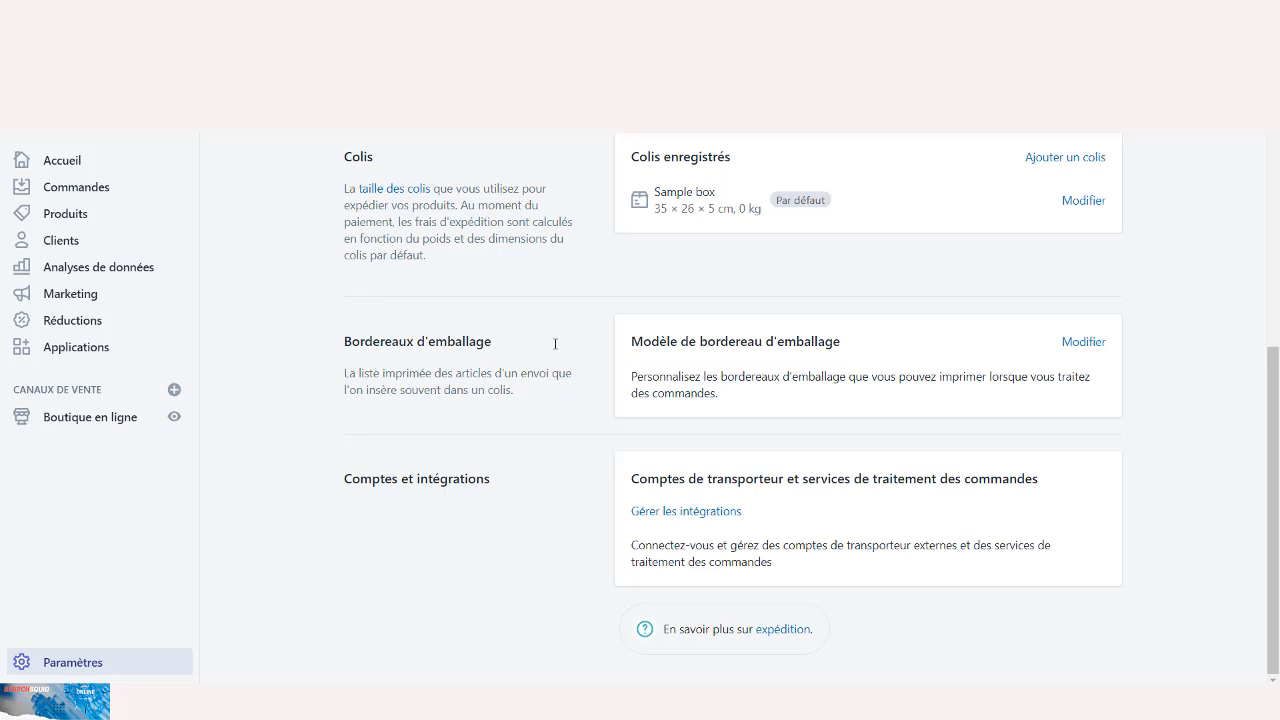
scroll(555, 344, up, 5)
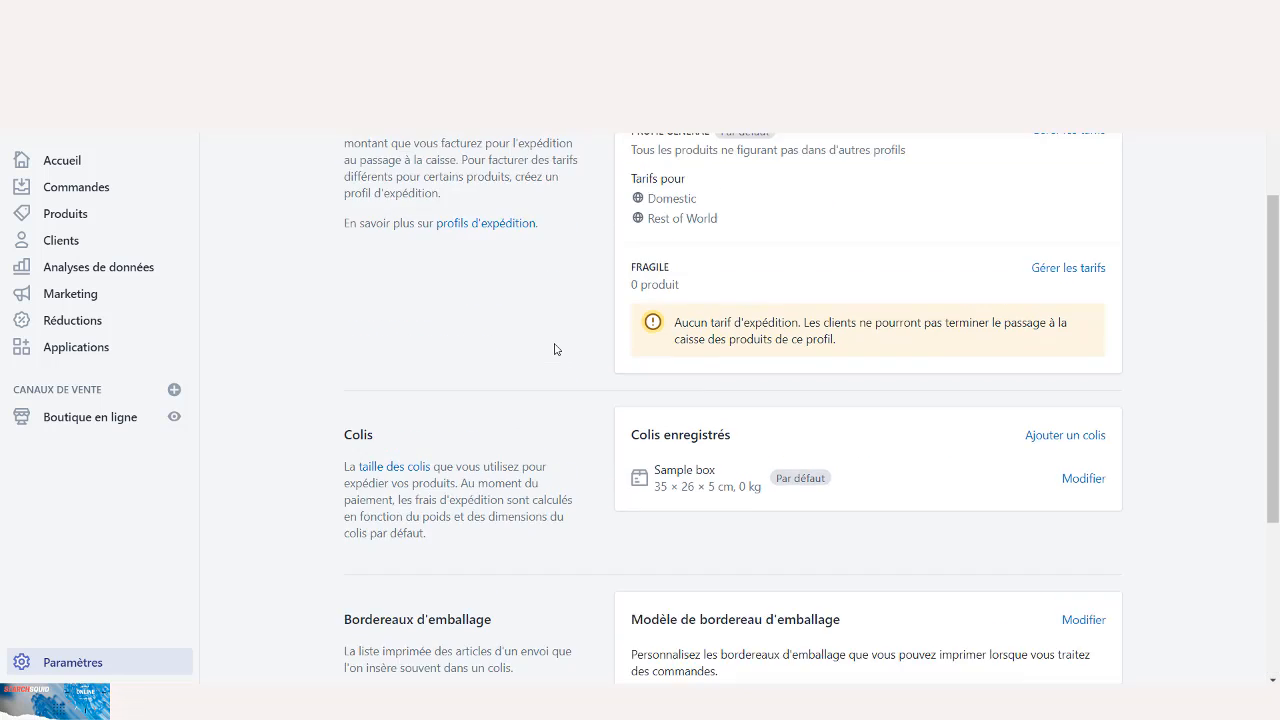
click(393, 177)
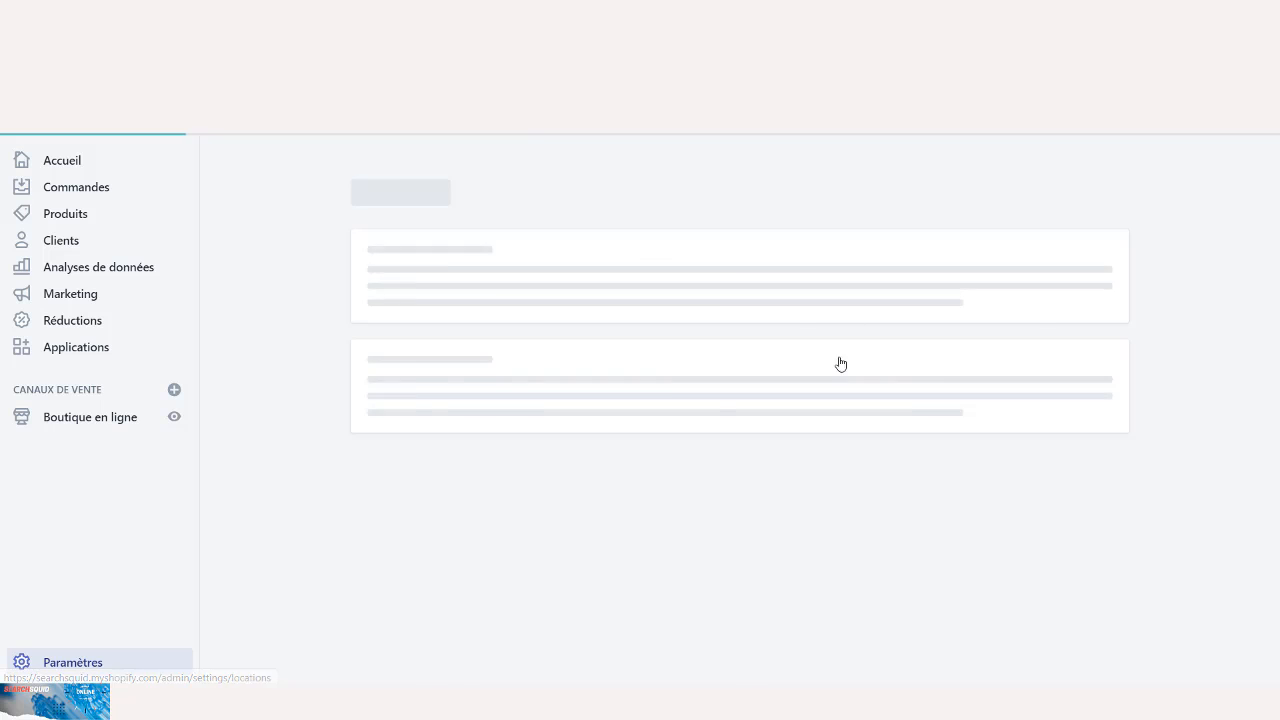
scroll(807, 443, down, 2)
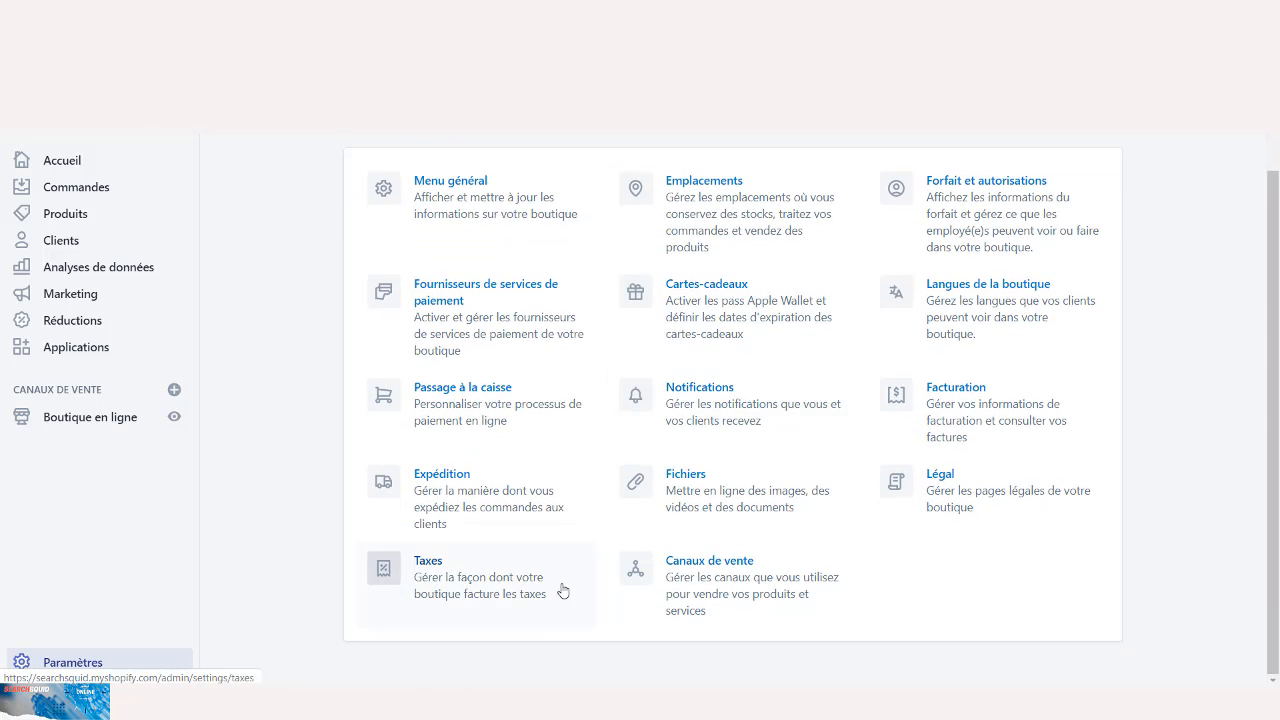
click(445, 587)
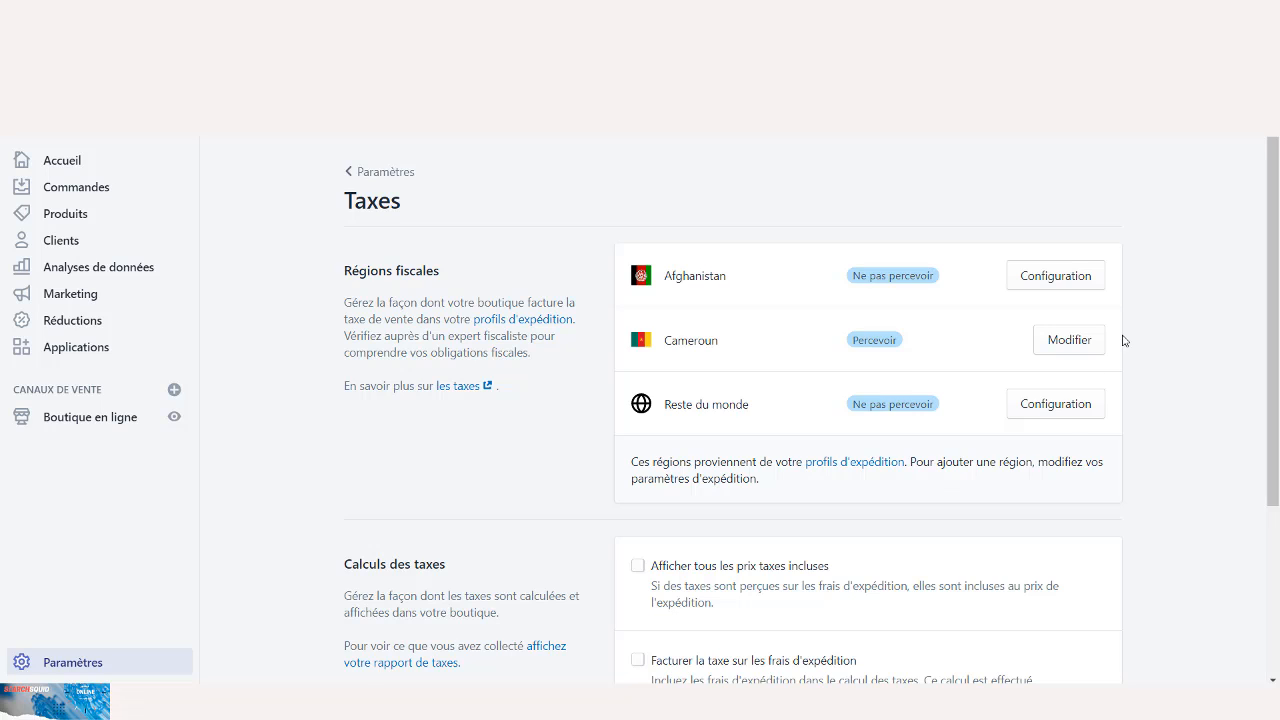
Set the country tax (Taxe de pays) for the Reste du monde region to 12, save it and return to the tax settings
click(1057, 410)
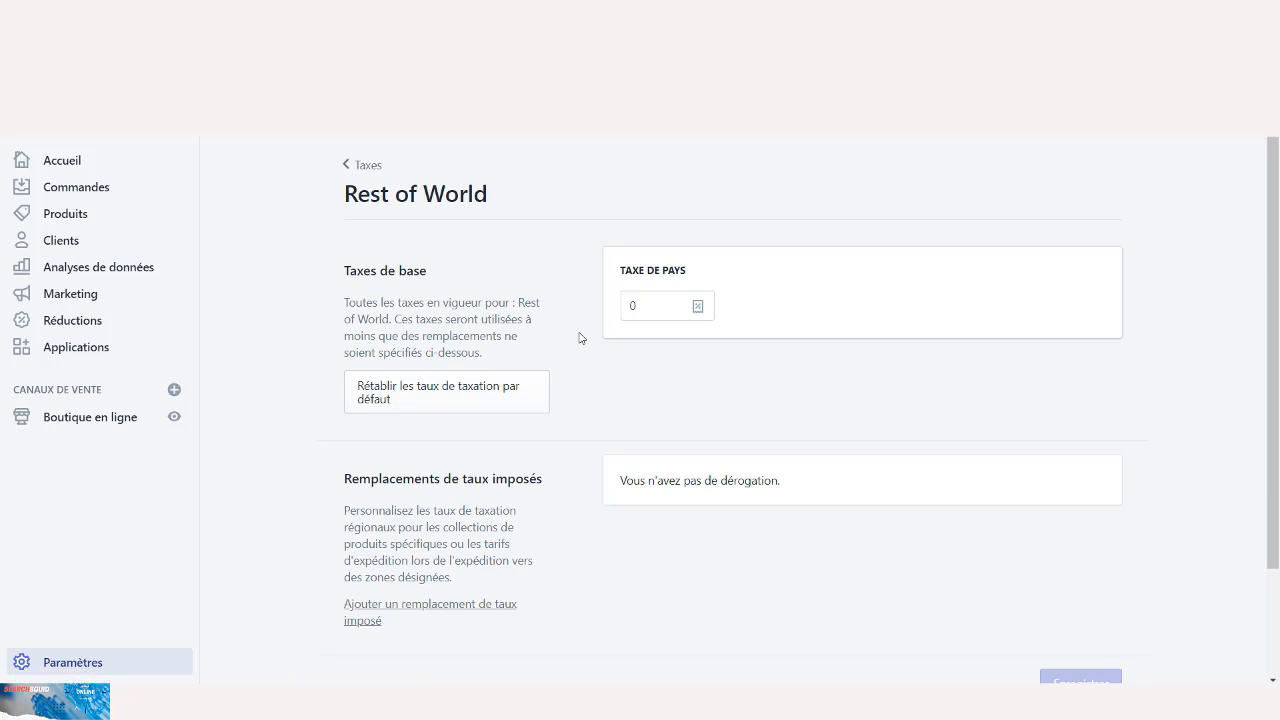
click(645, 306)
double_click(628, 308)
text(12)
click(686, 400)
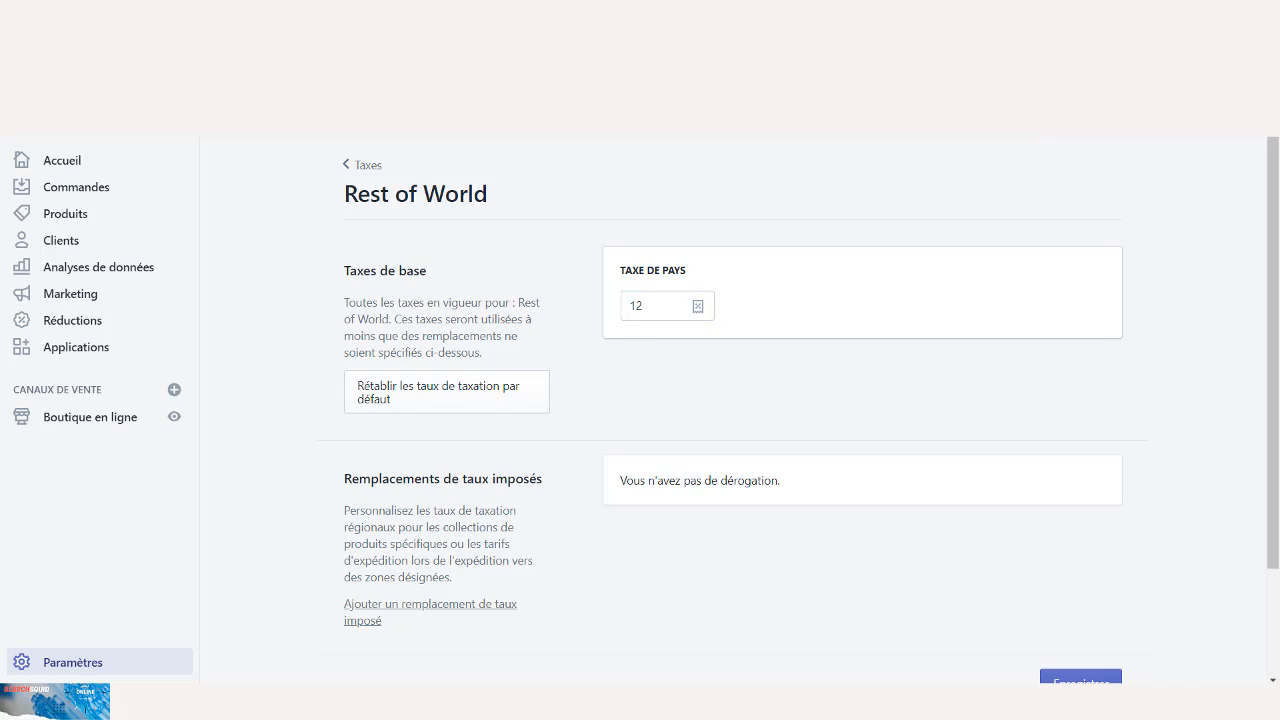
click(1086, 116)
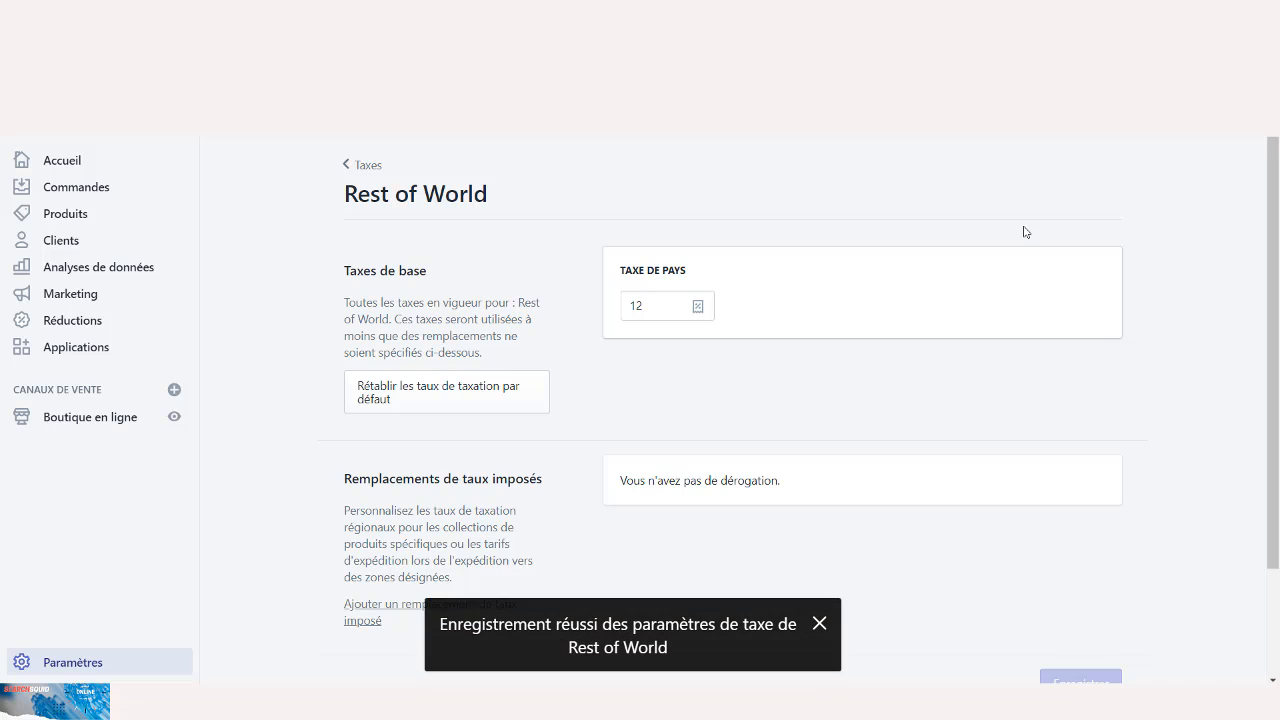
click(360, 166)
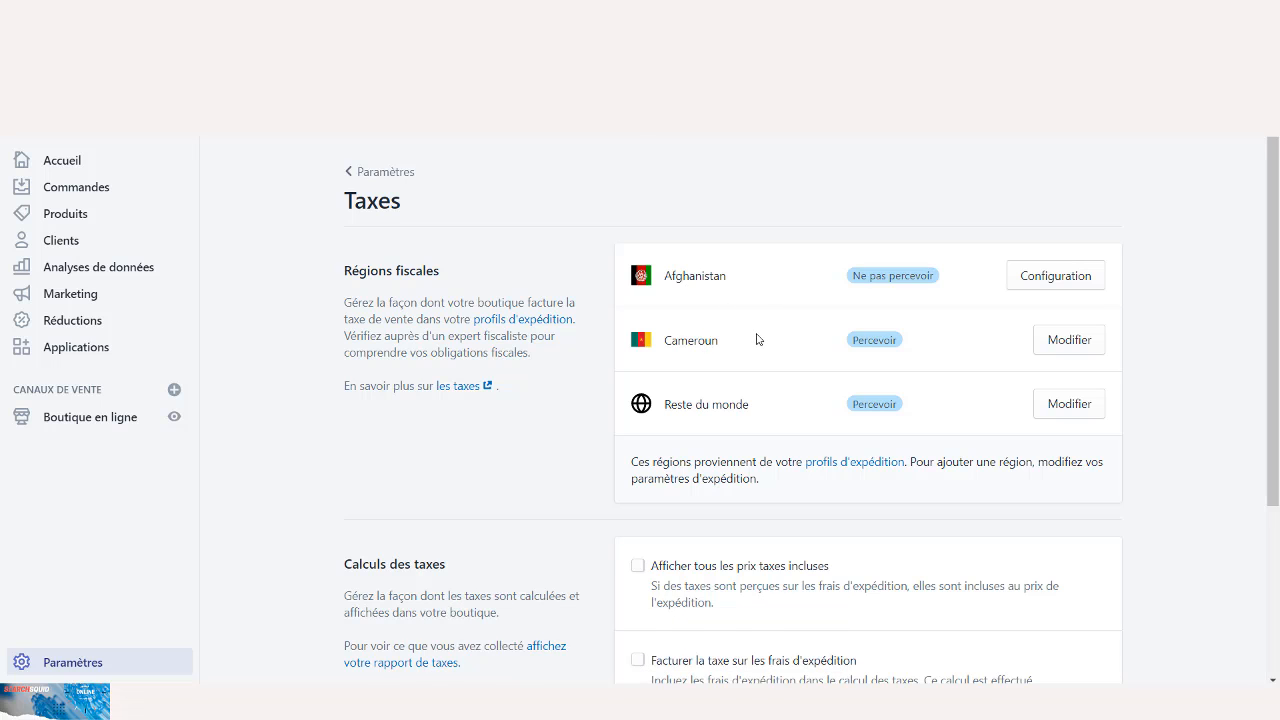
Enable tax-inclusive prices, tax on shipping fees and VAT on digital products in the tax calculations (Calculs des taxes)
scroll(373, 342, down, 3)
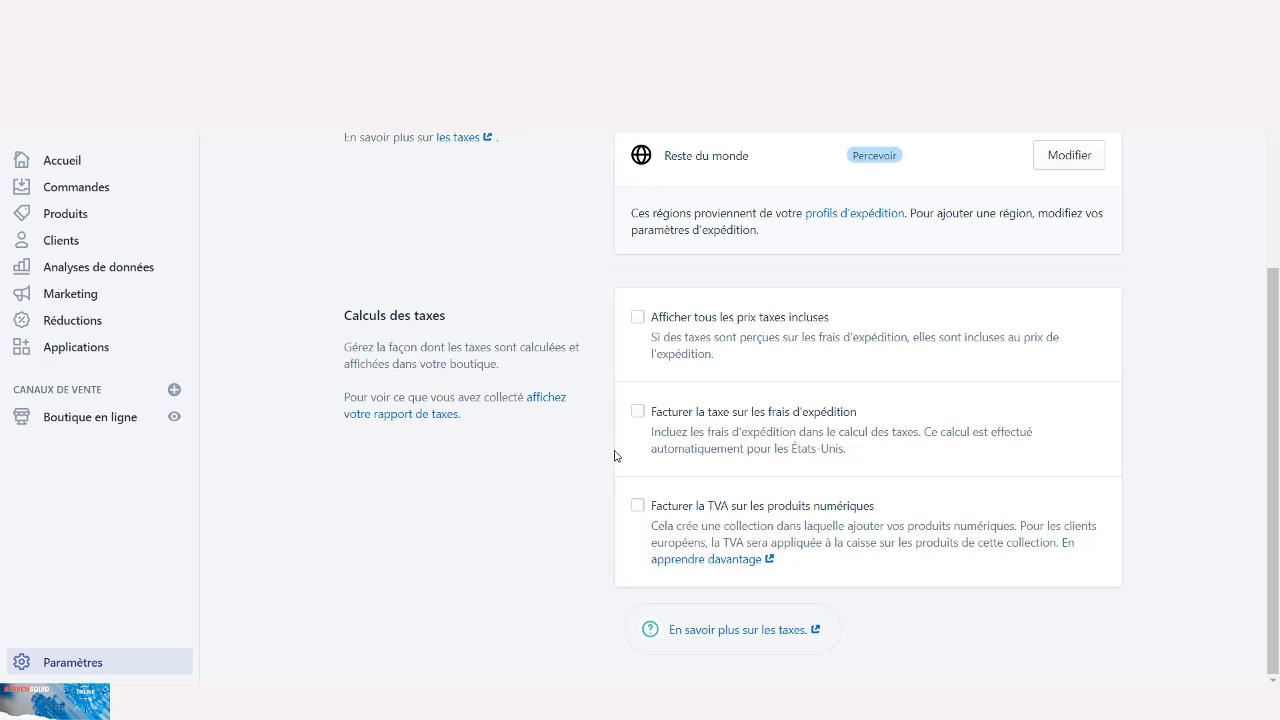
click(638, 317)
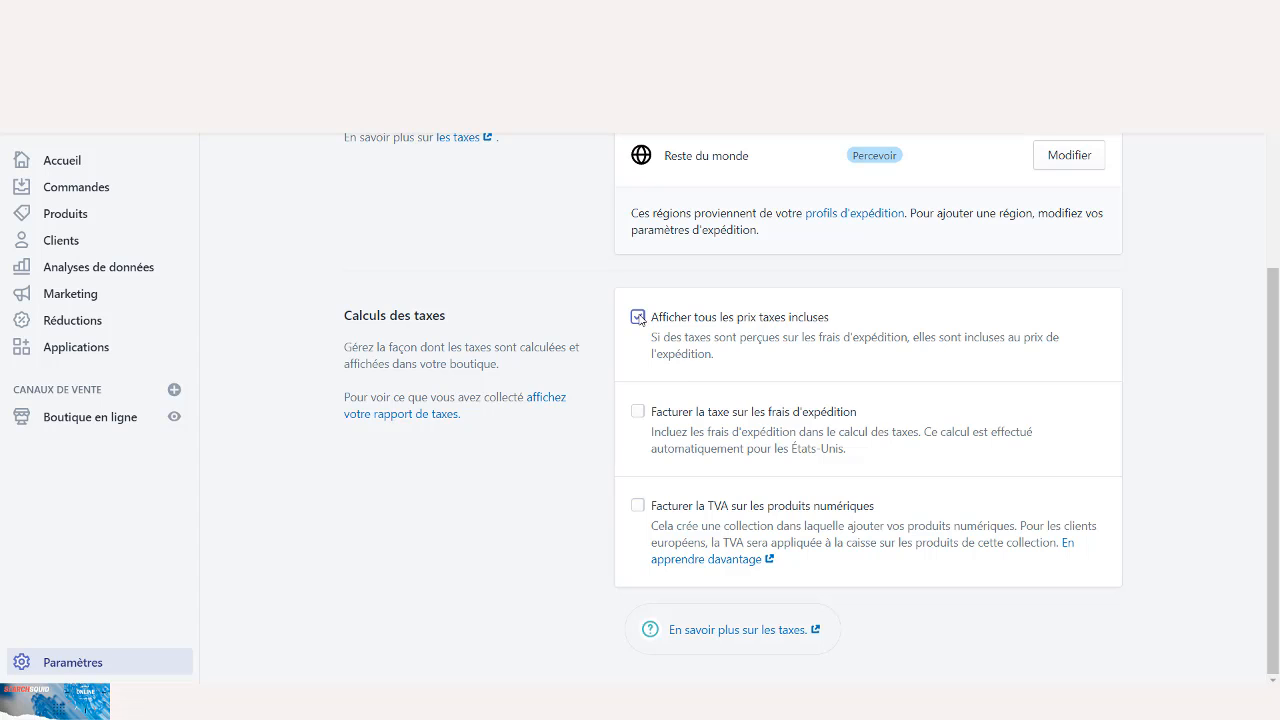
click(649, 413)
click(637, 508)
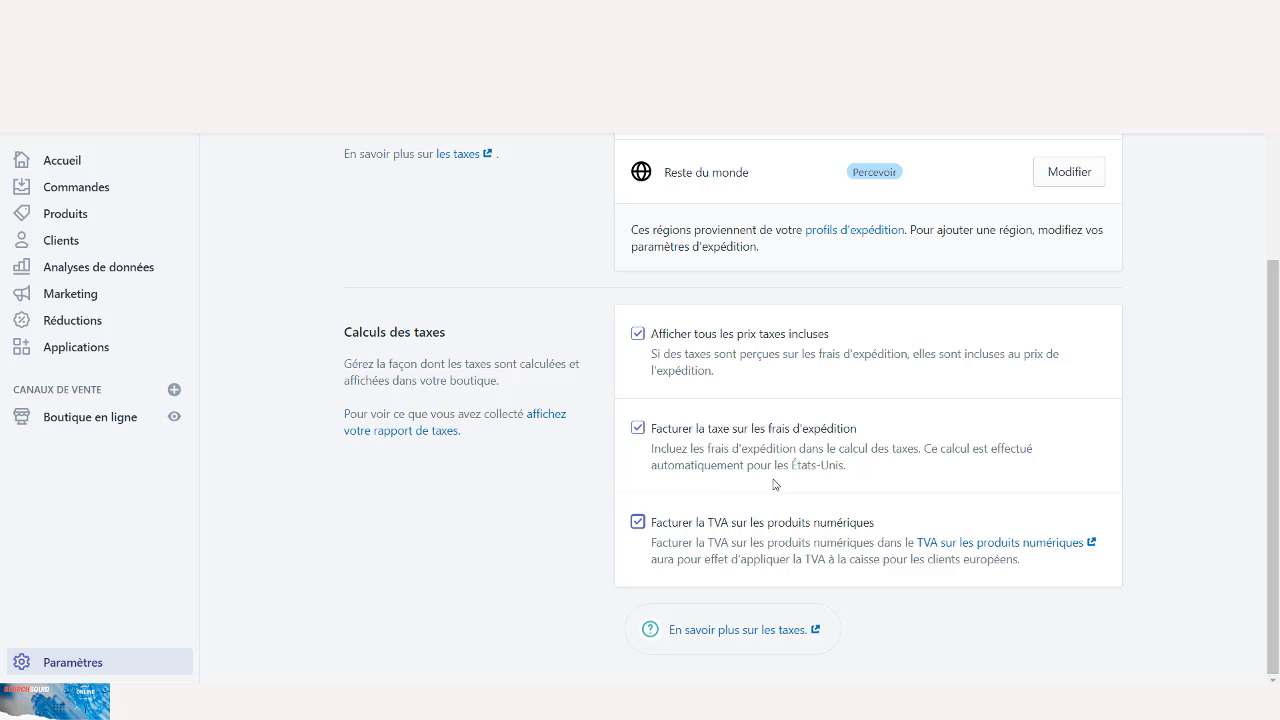
scroll(777, 485, up, 3)
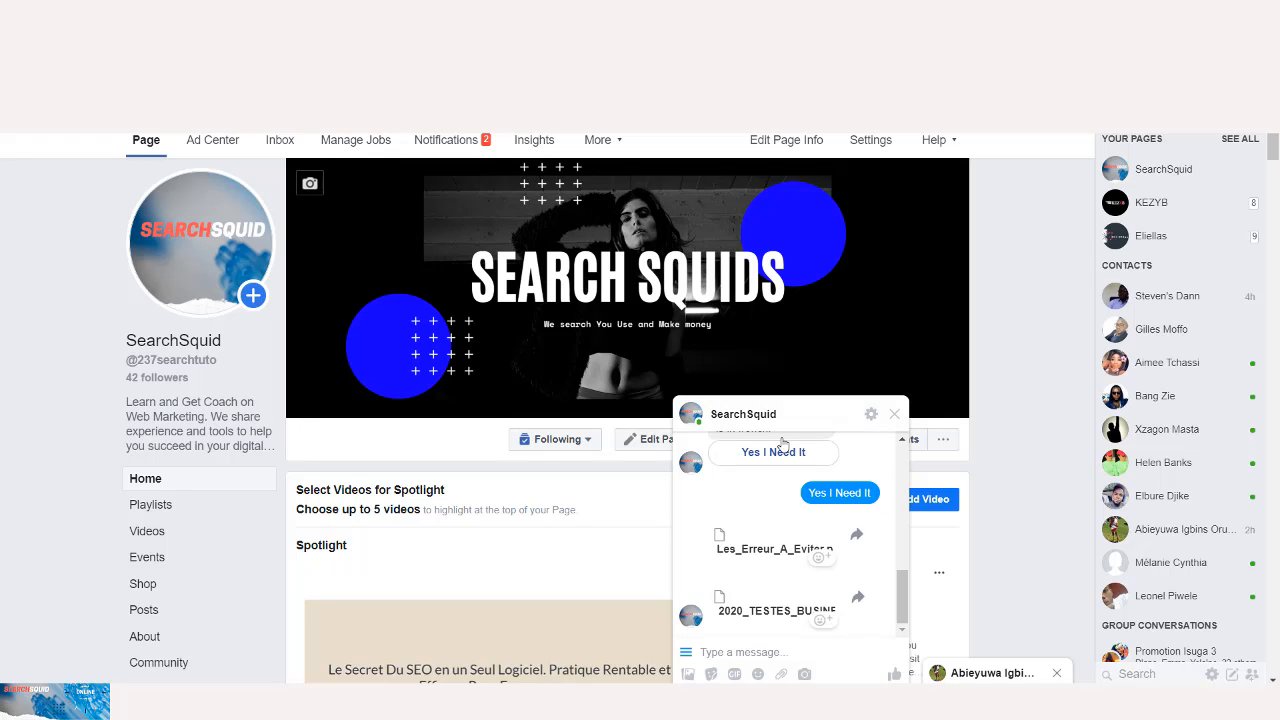
In the SearchSquid chat on Facebook, request the Gift under General Information and answer the e-book offer with Yes I Need It
click(686, 653)
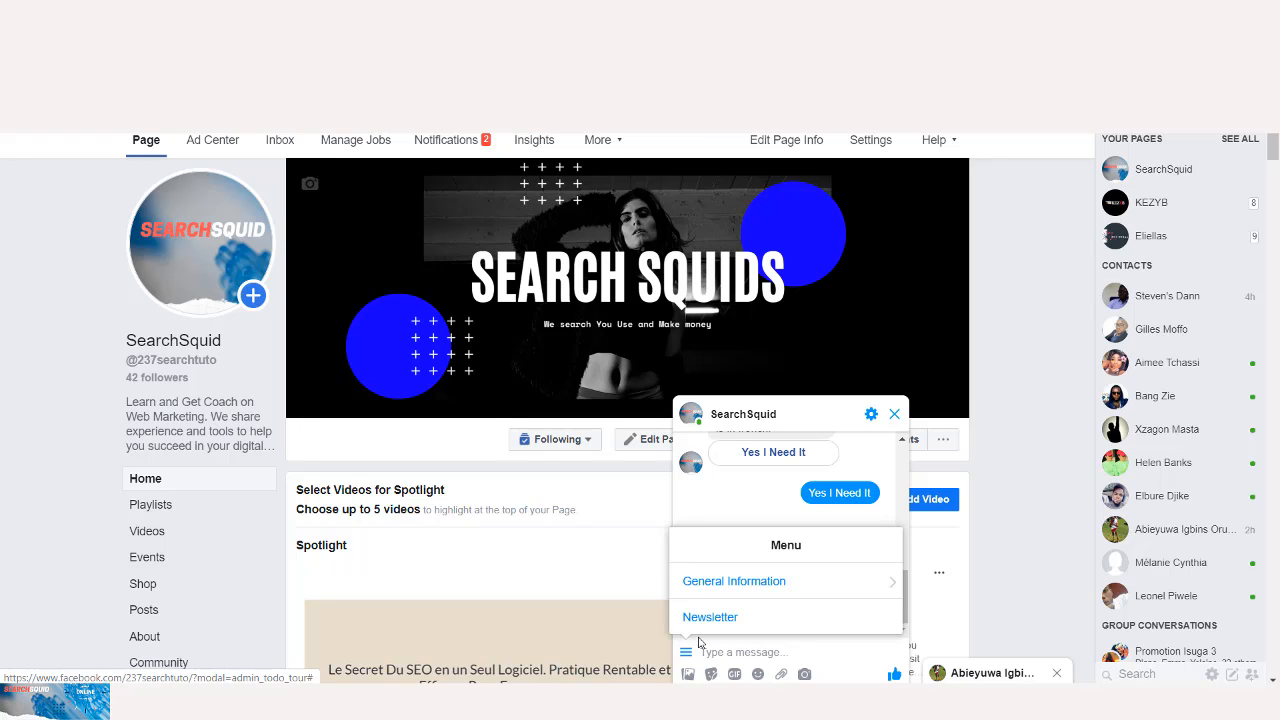
click(765, 590)
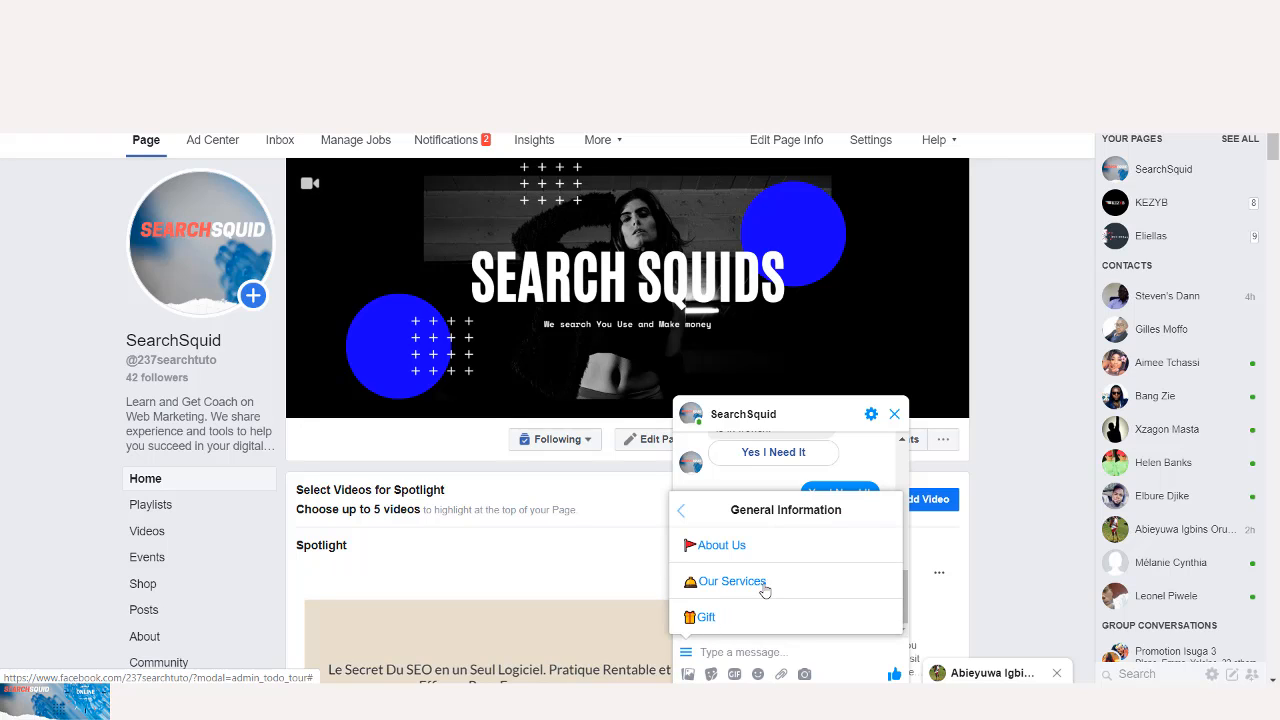
click(706, 618)
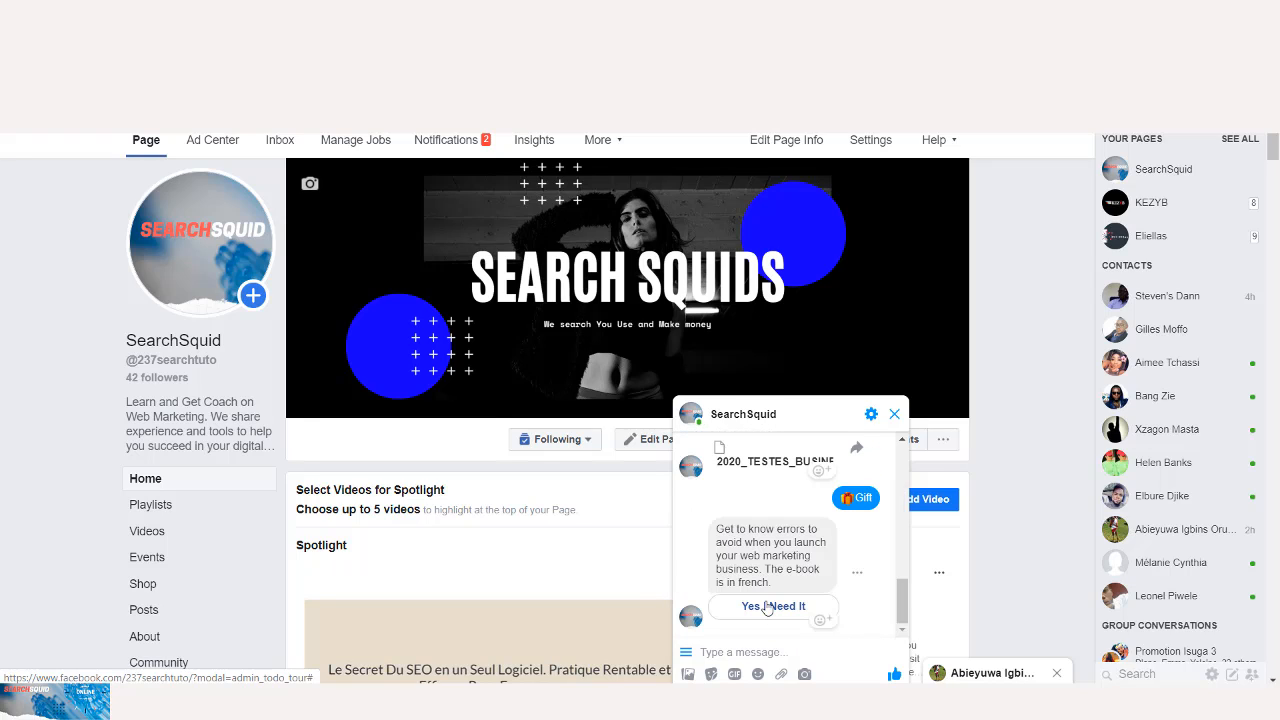
click(767, 607)
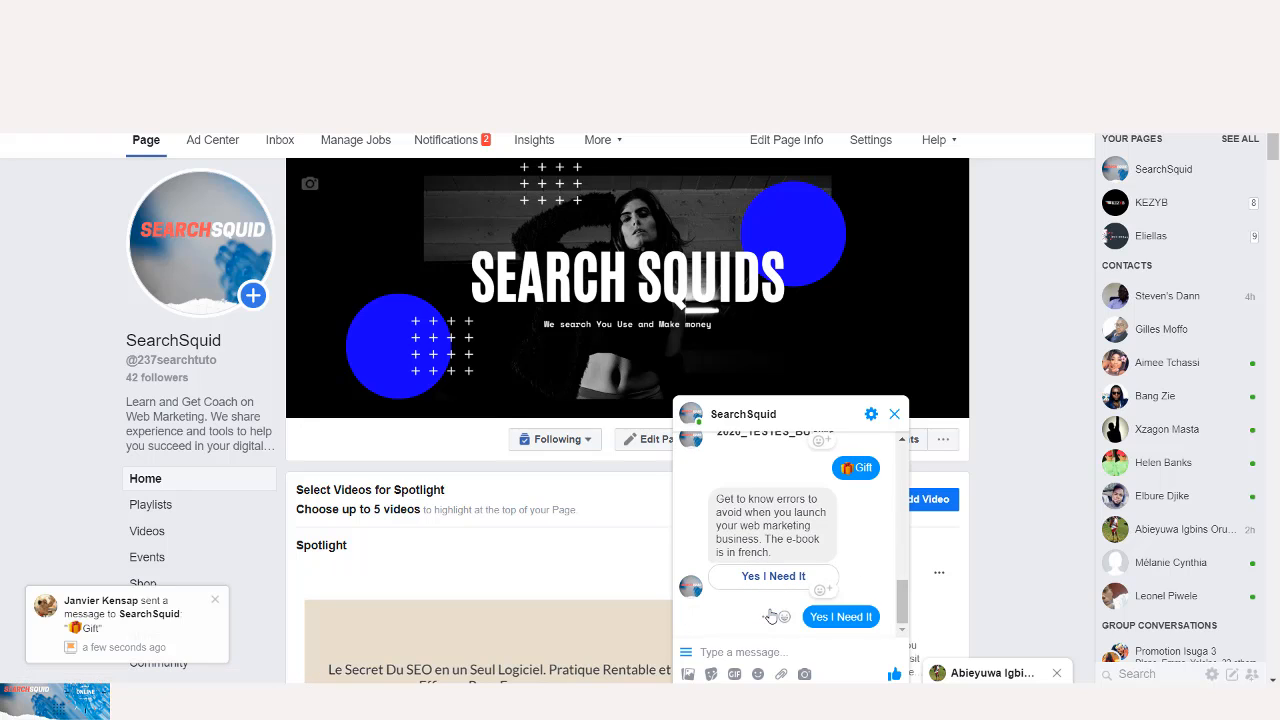